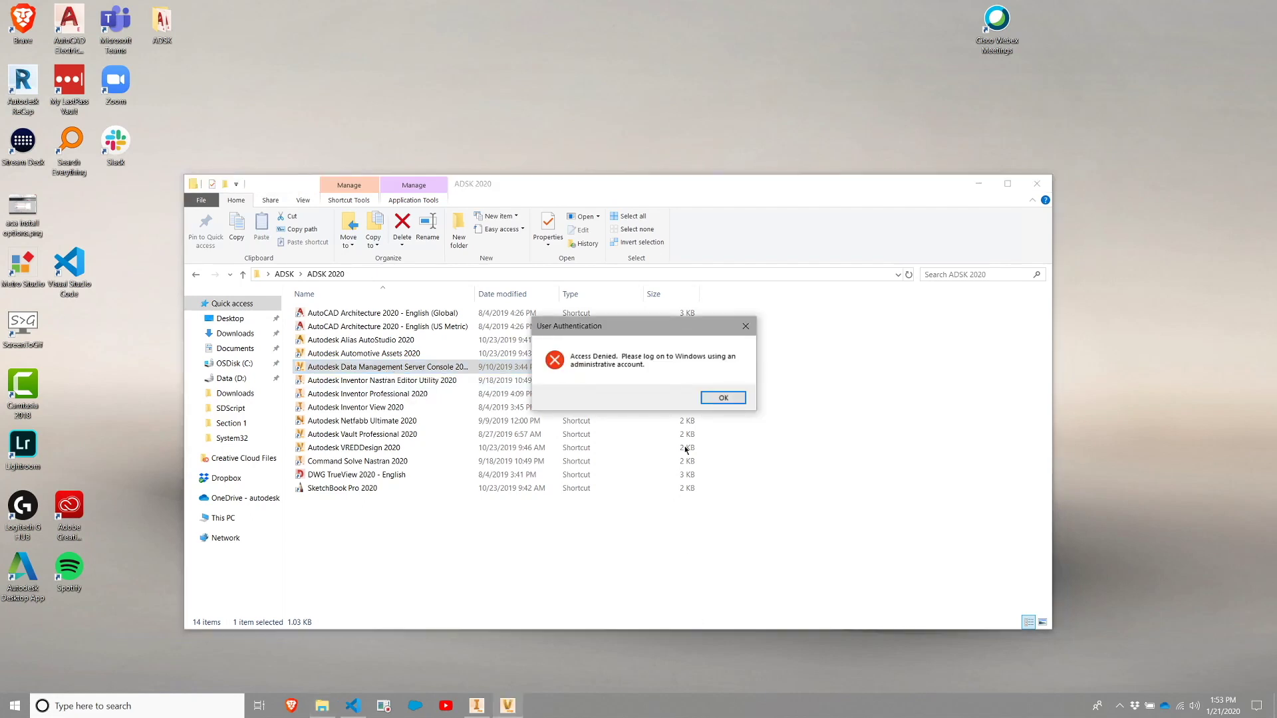
Retry the ADMS Console 2020 shortcut, dismiss the access-denied messages, and bring up its launch options.
{"action": "left_click", "coordinate": [711, 402]}
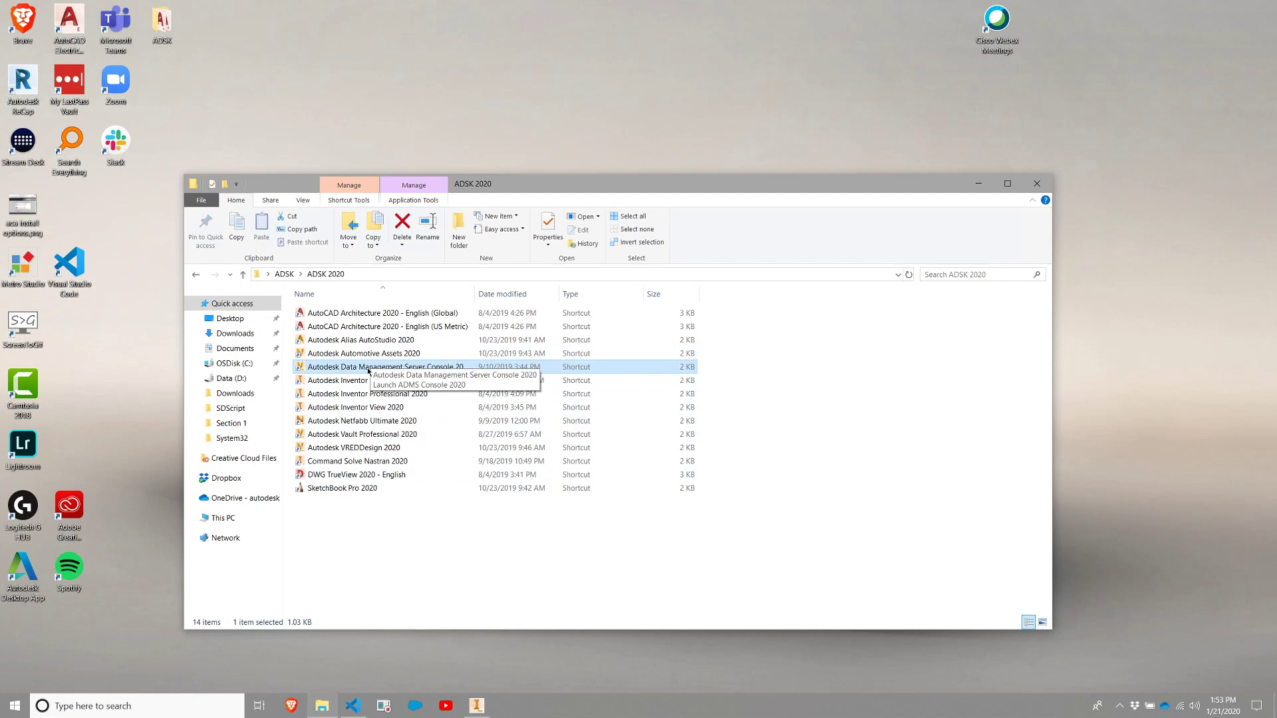
{"action": "double_click", "coordinate": [367, 369]}
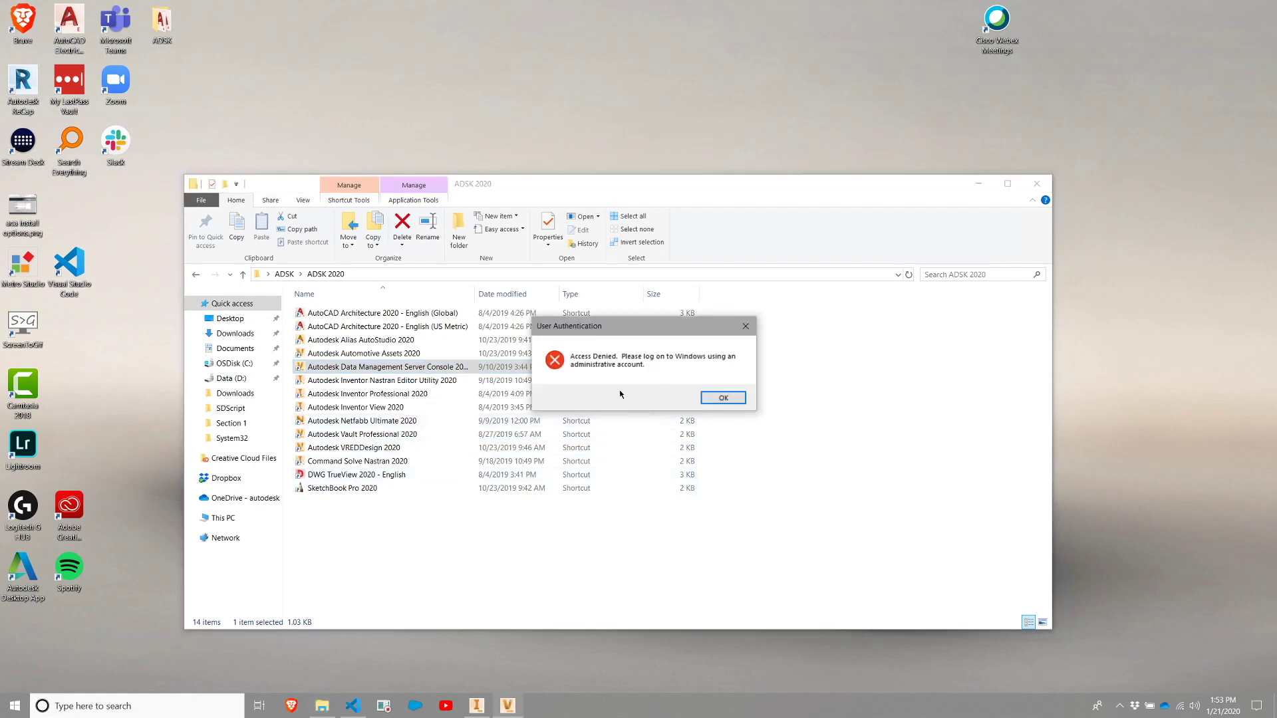
{"action": "left_click", "coordinate": [723, 398]}
{"action": "right_click", "coordinate": [384, 373]}
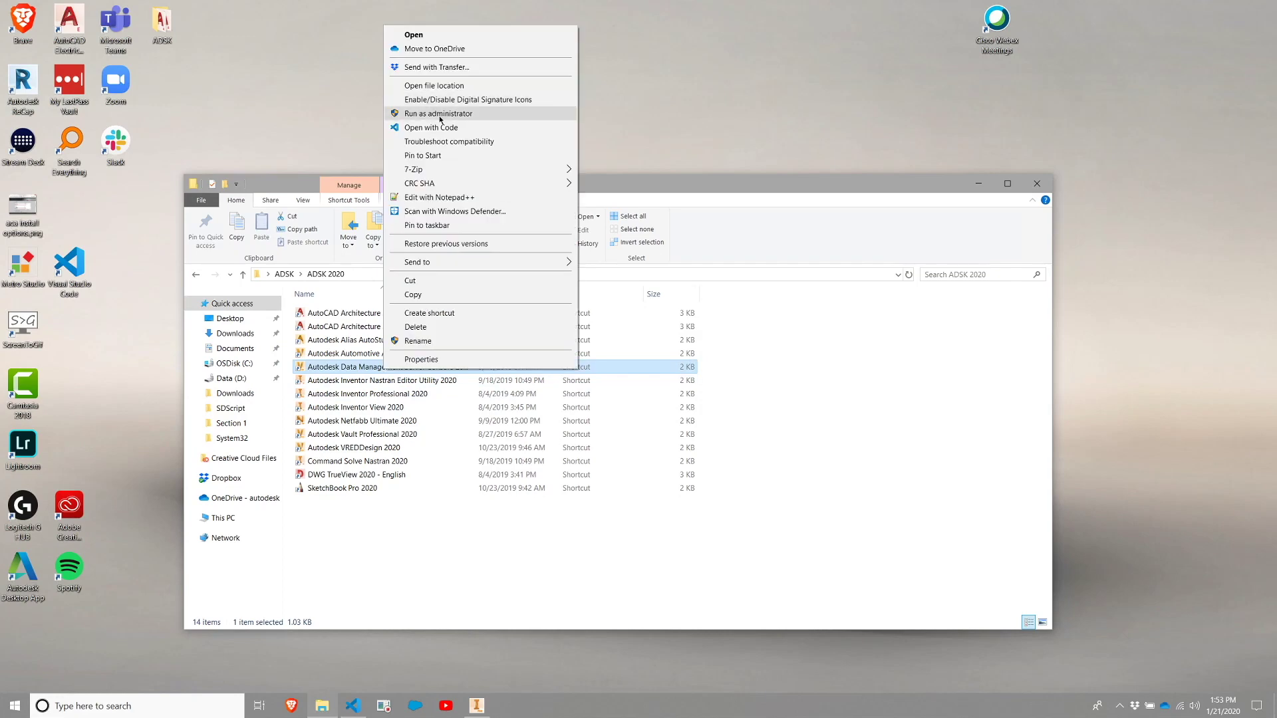
Run the console as administrator, approve the UAC prompt, and bring the log-in prompt to the window centre.
{"action": "left_click", "coordinate": [438, 115]}
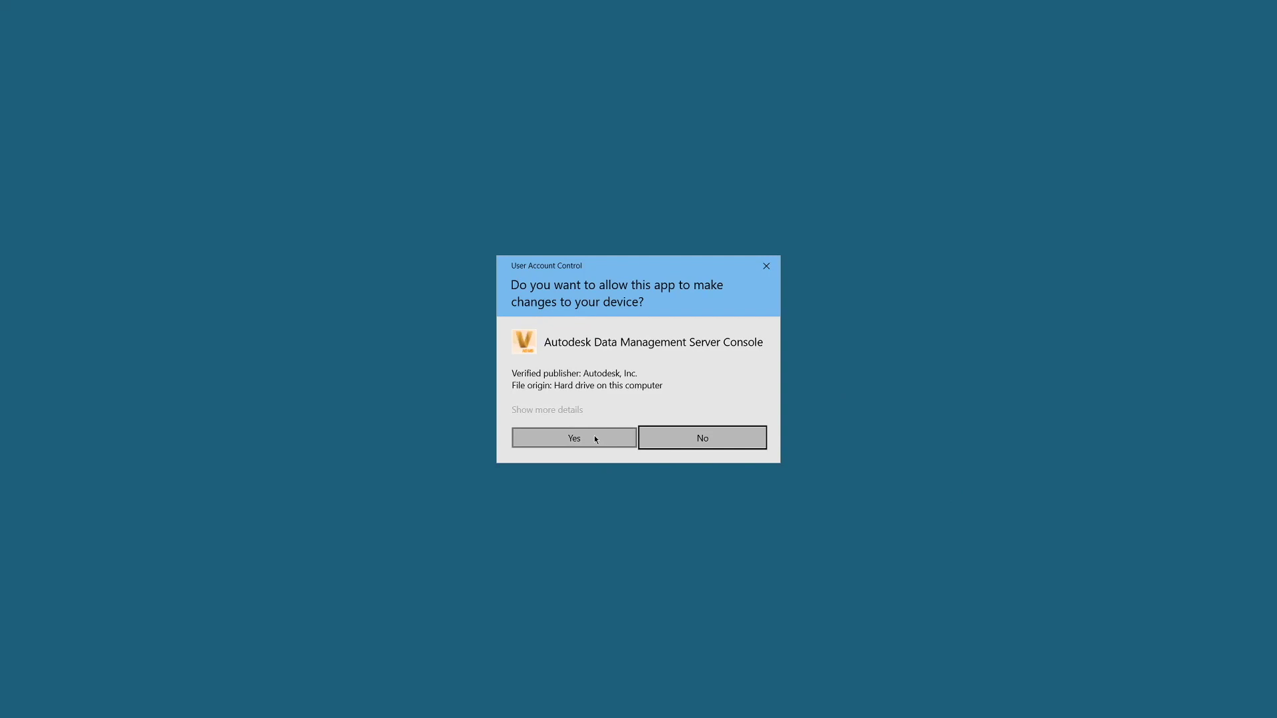
{"action": "left_click", "coordinate": [595, 439]}
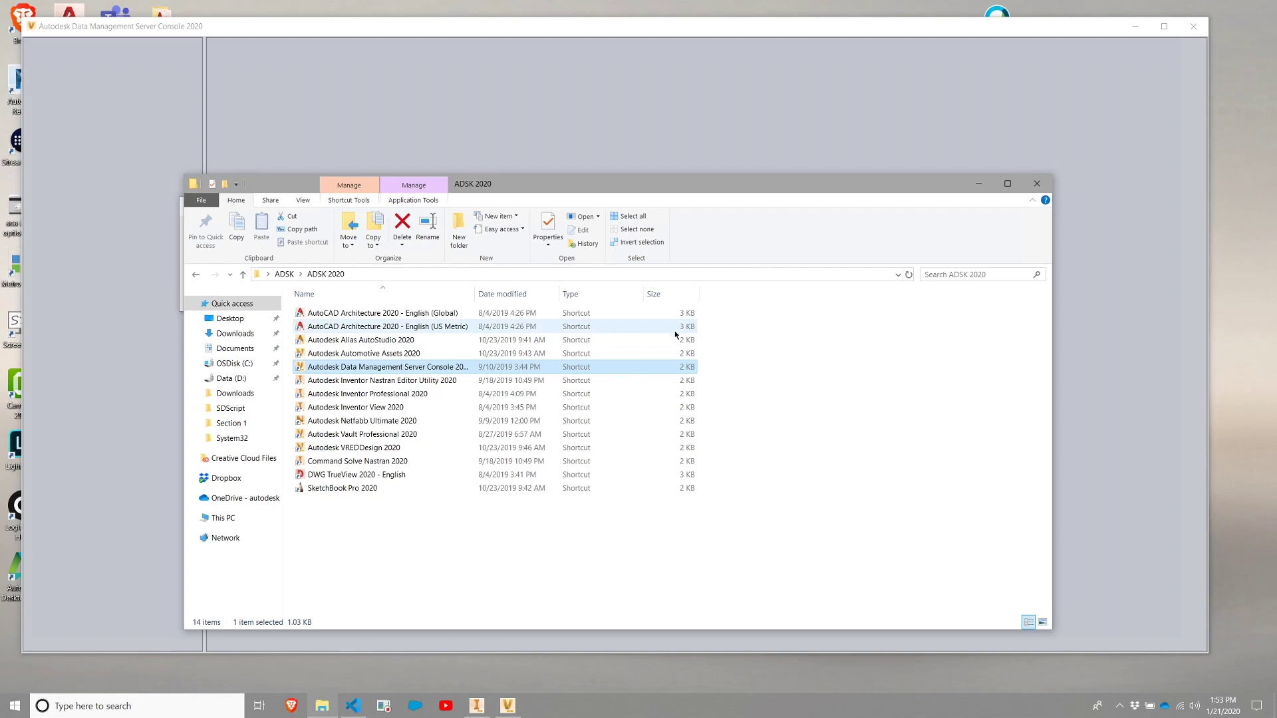
{"action": "left_click", "coordinate": [868, 134]}
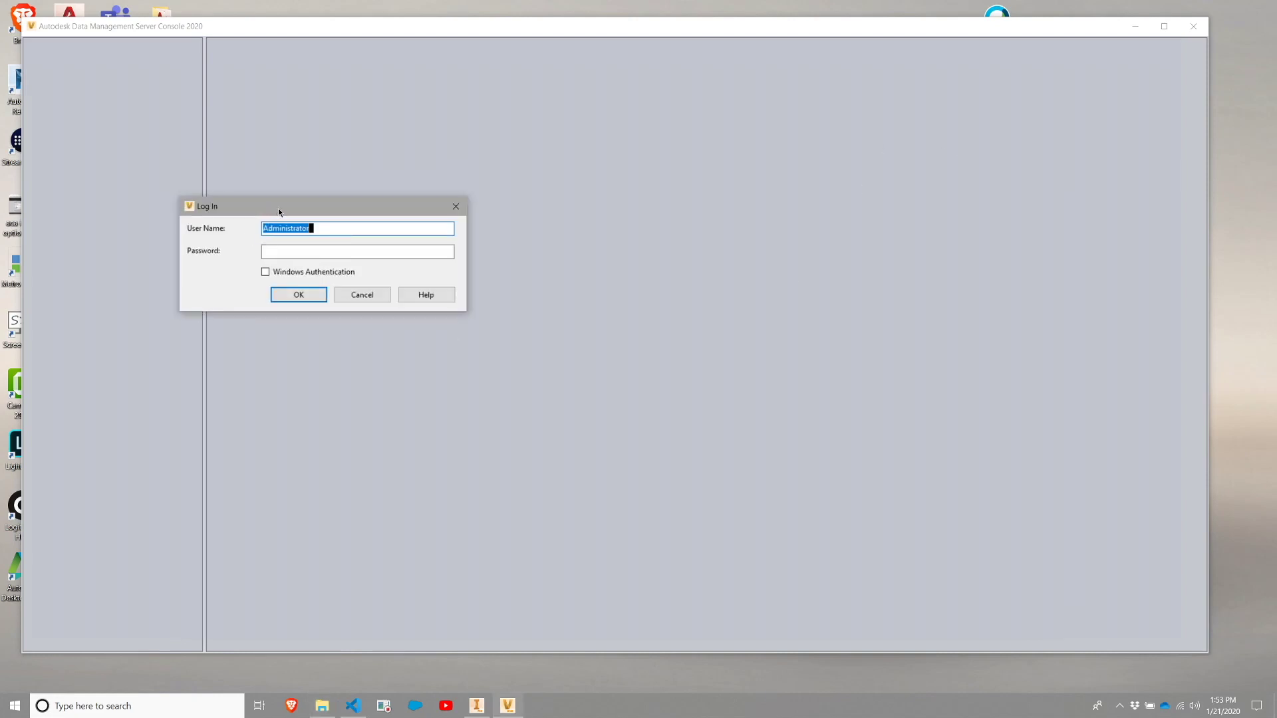
{"action": "left_click_drag", "start_coordinate": [278, 209], "coordinate": [559, 268]}
{"action": "key", "text": "alt+Tab"}
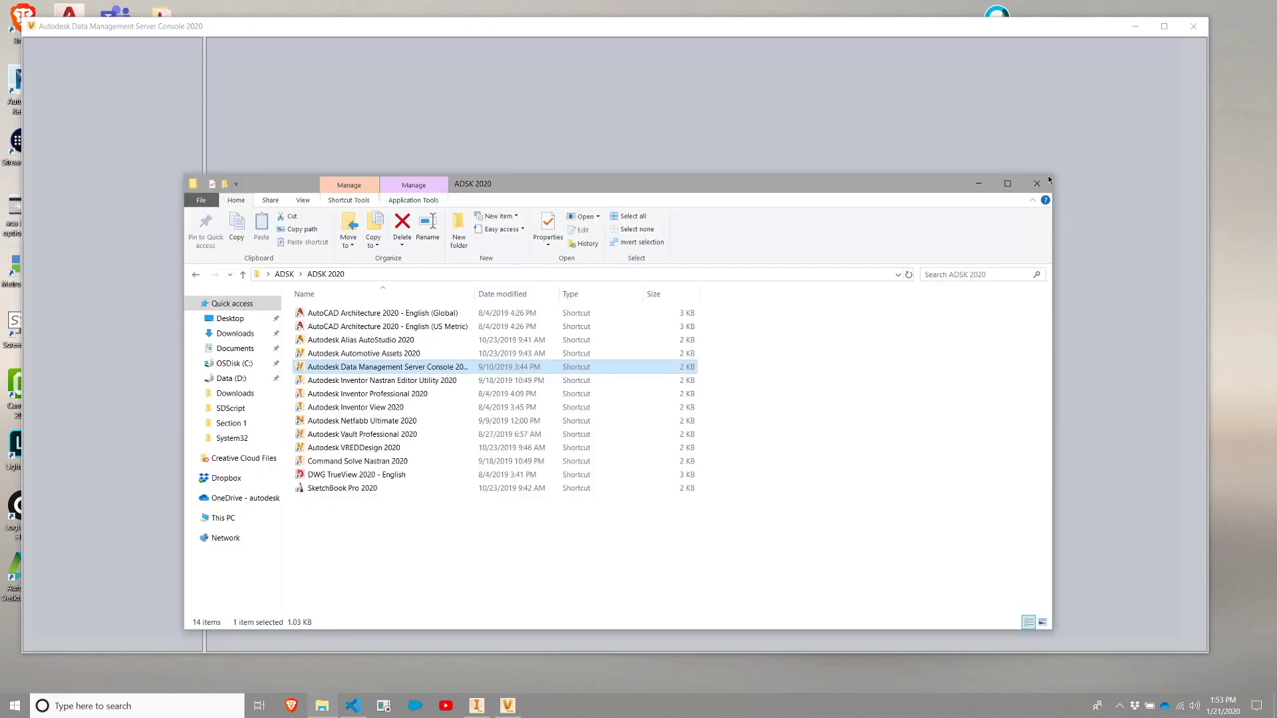
{"action": "left_click", "coordinate": [703, 122]}
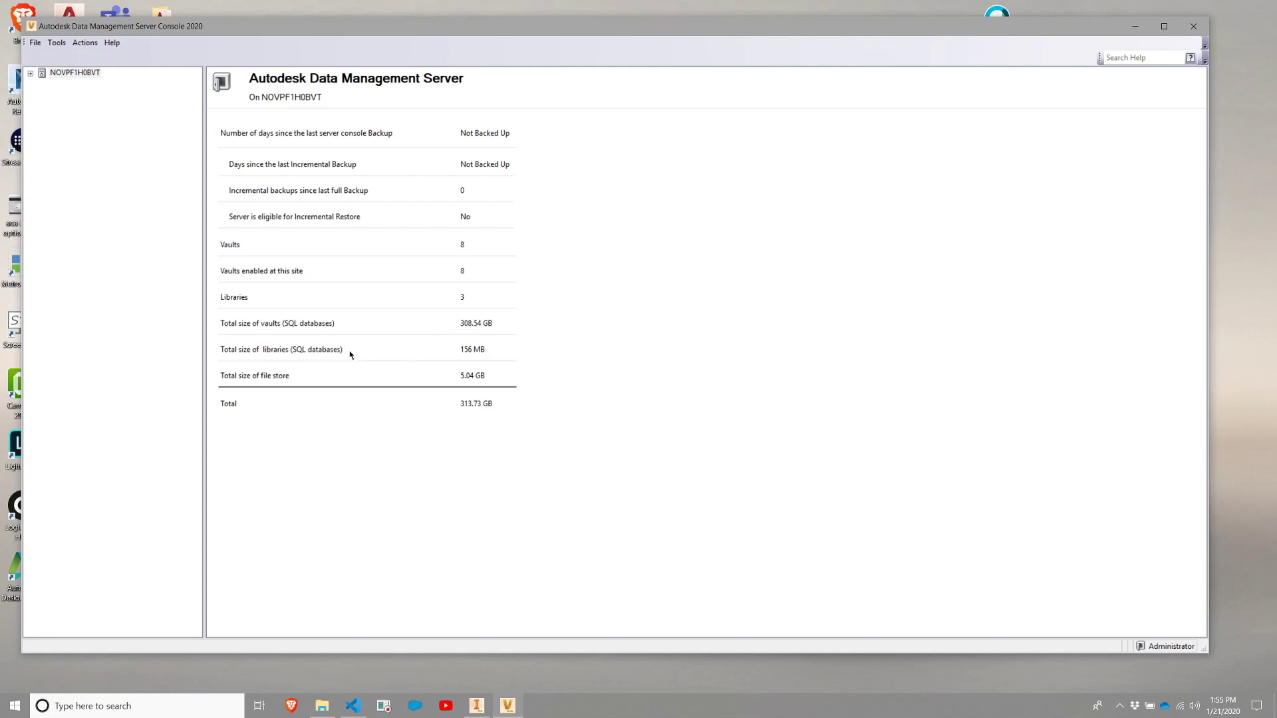
Expand the server tree and show the Vaults page with 8 vaults and 313.57 GB total.
{"action": "left_click", "coordinate": [56, 43]}
{"action": "left_click", "coordinate": [35, 43]}
{"action": "left_click", "coordinate": [56, 43]}
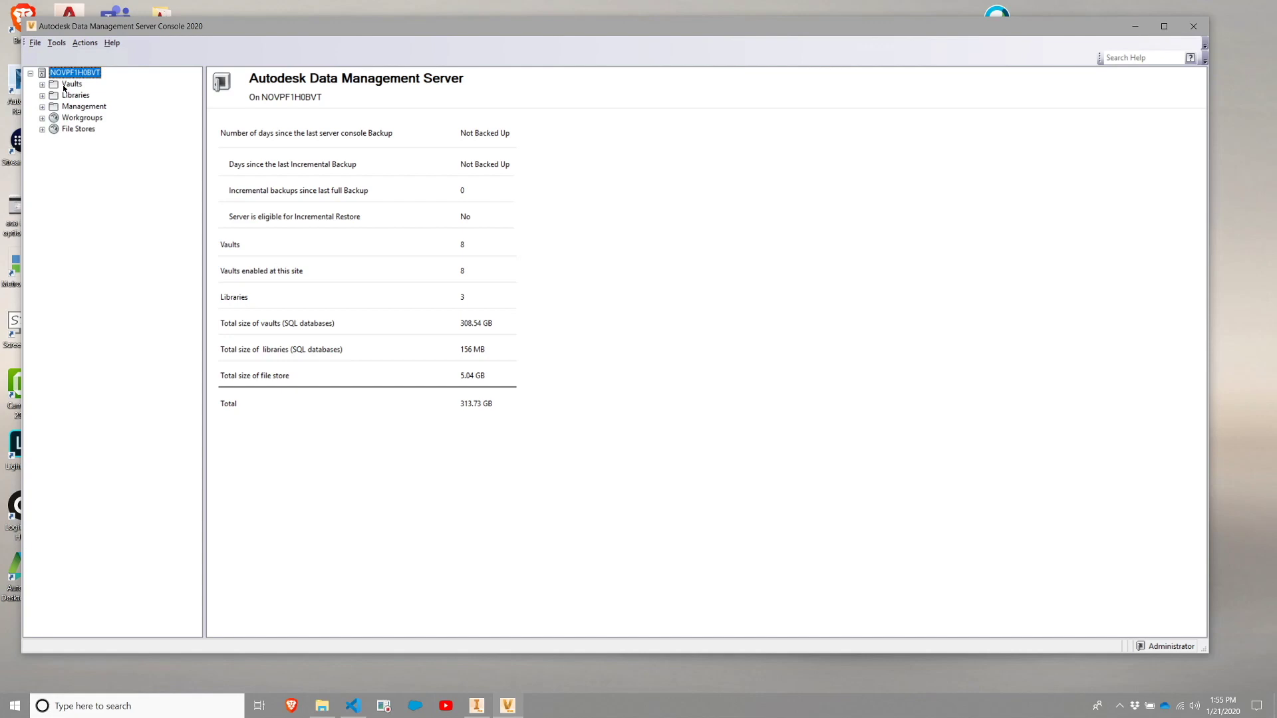
{"action": "left_click", "coordinate": [70, 85]}
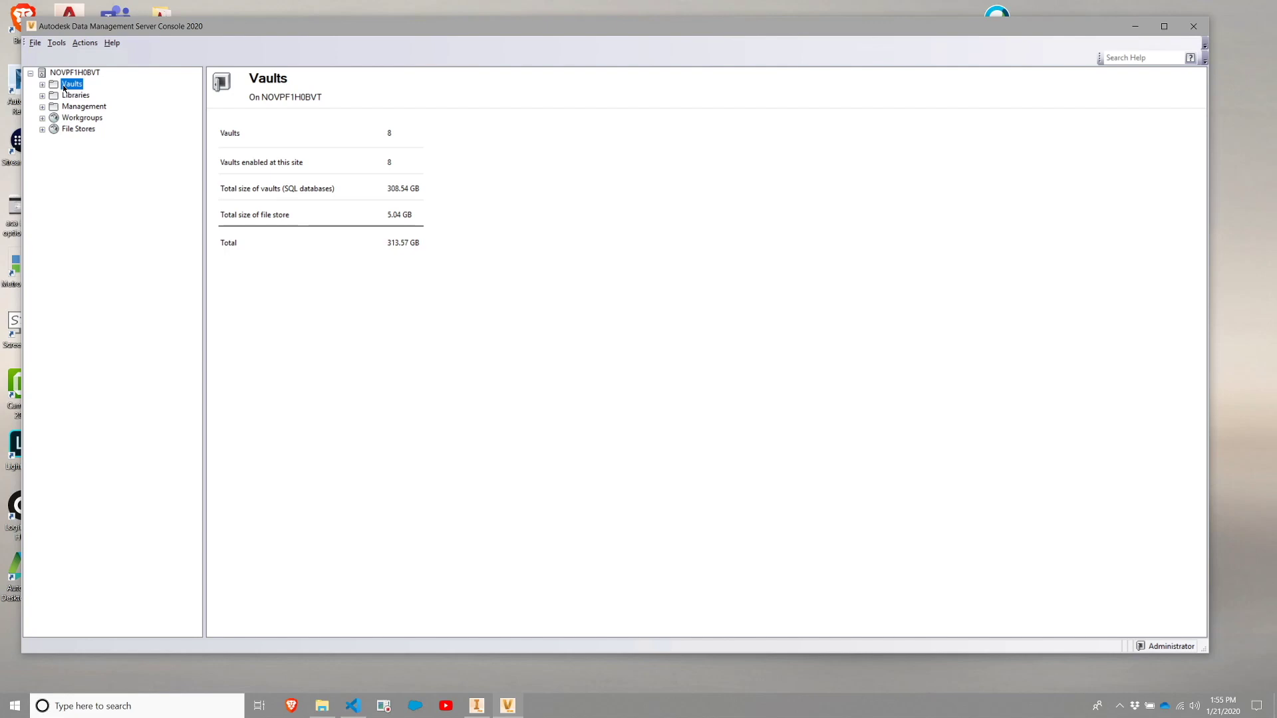
Create a new vault named 'Test' from the Vaults node and turn on Use Configuration.
{"action": "right_click", "coordinate": [63, 88]}
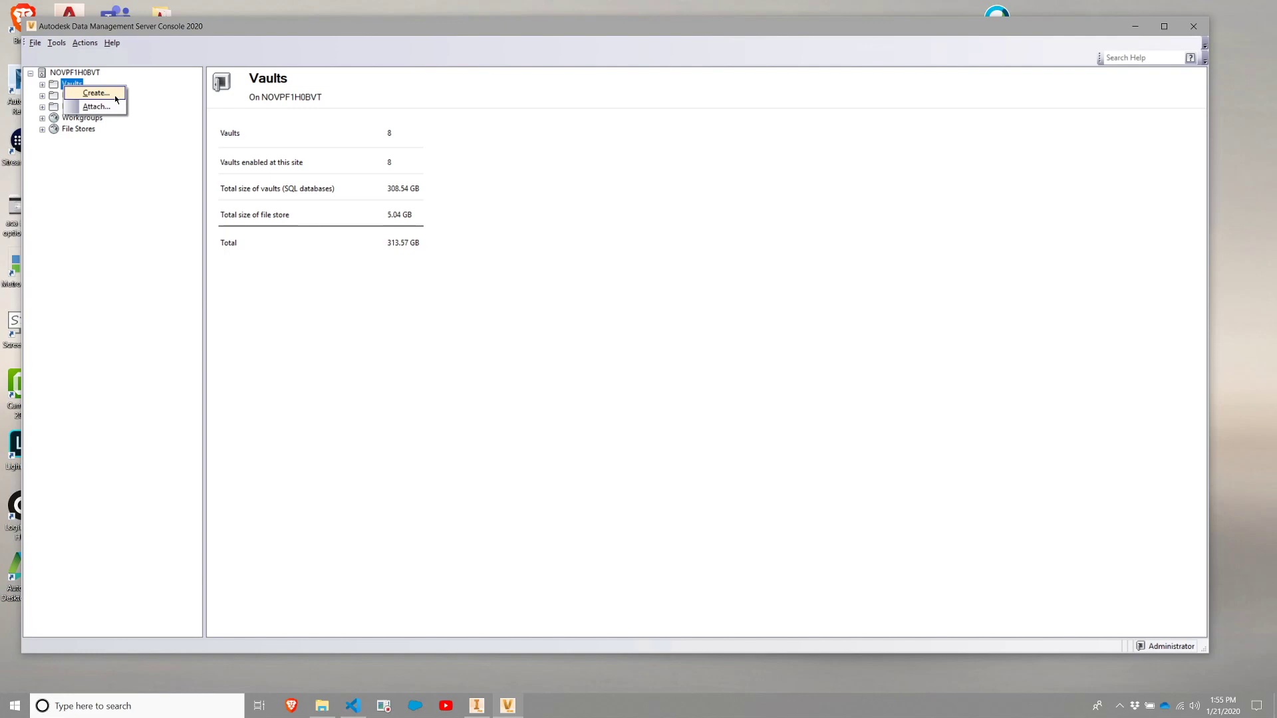
{"action": "left_click", "coordinate": [97, 93]}
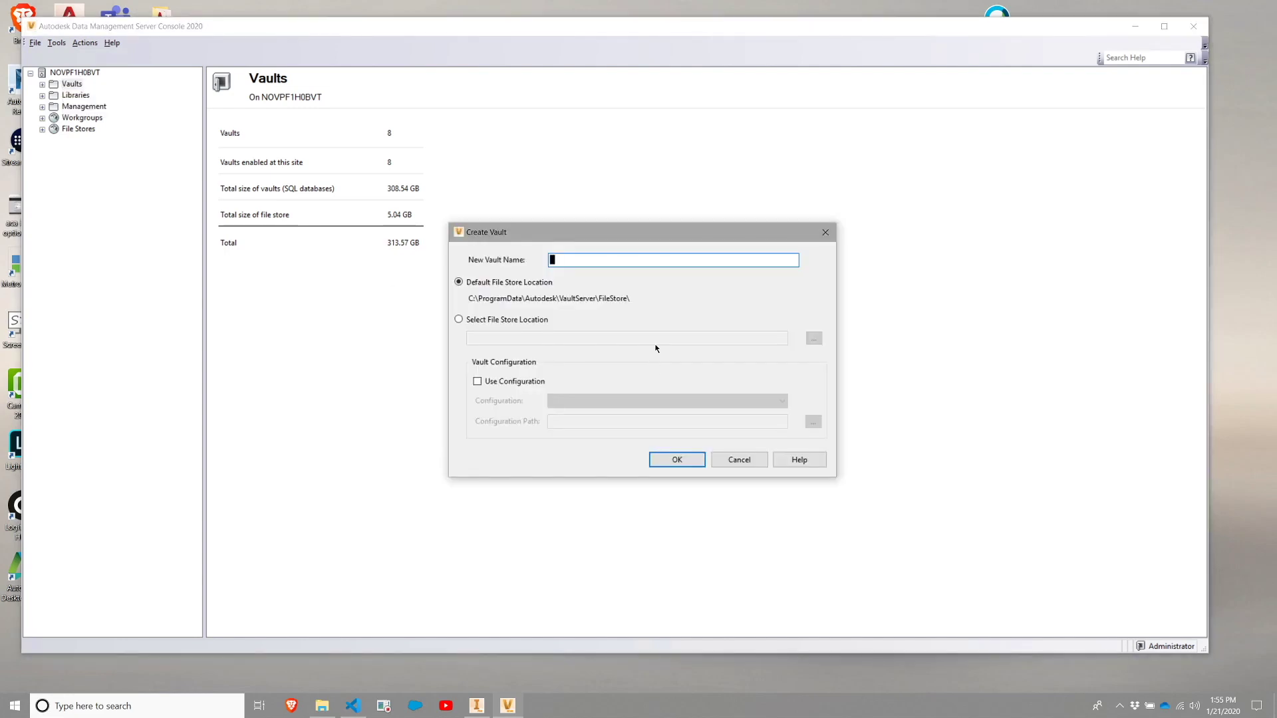
{"action": "type", "text": "Test"}
{"action": "left_click", "coordinate": [503, 382]}
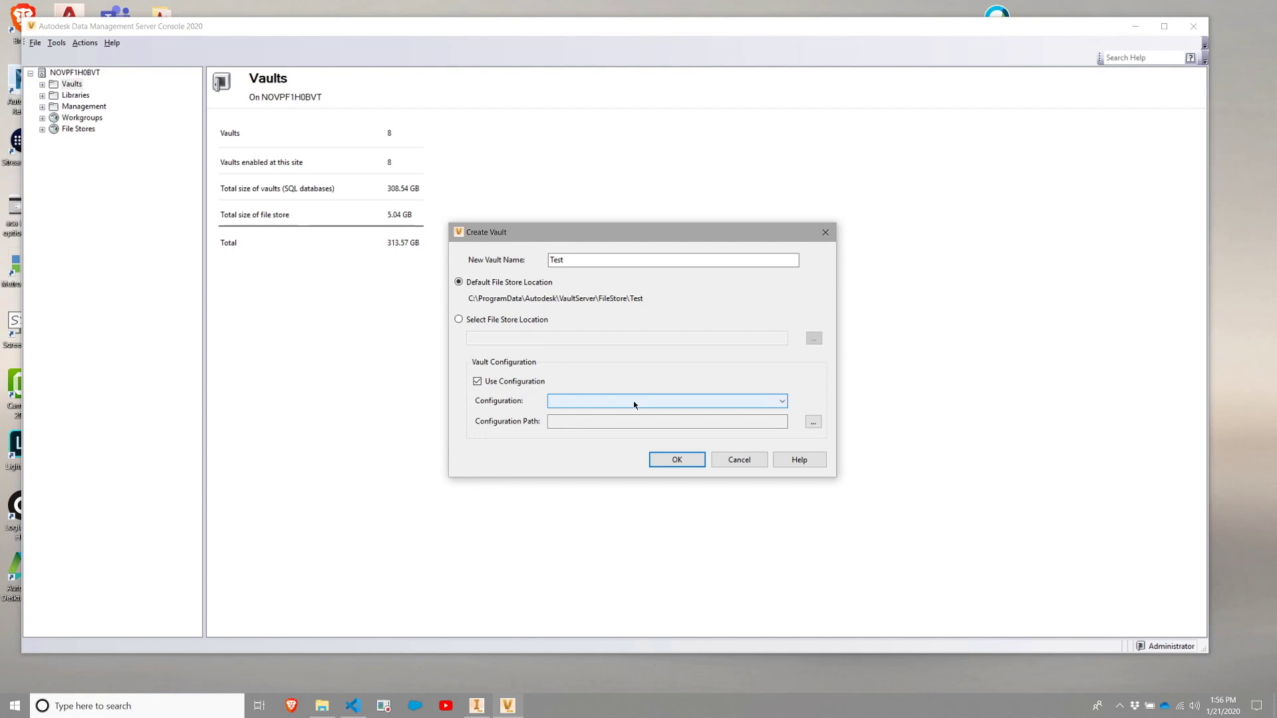
Pick the Factory configuration, review its FACTVault.cfg path, and confirm creation of the Test vault.
{"action": "left_click", "coordinate": [633, 402]}
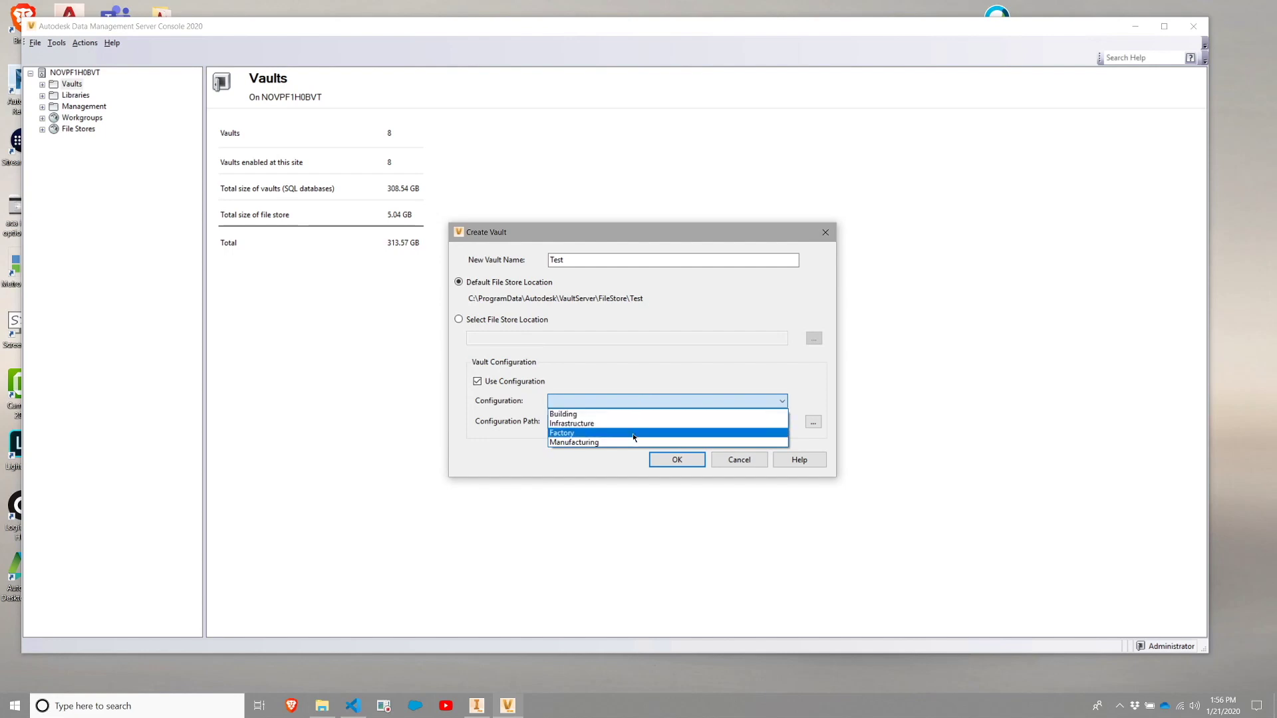
{"action": "left_click", "coordinate": [633, 433]}
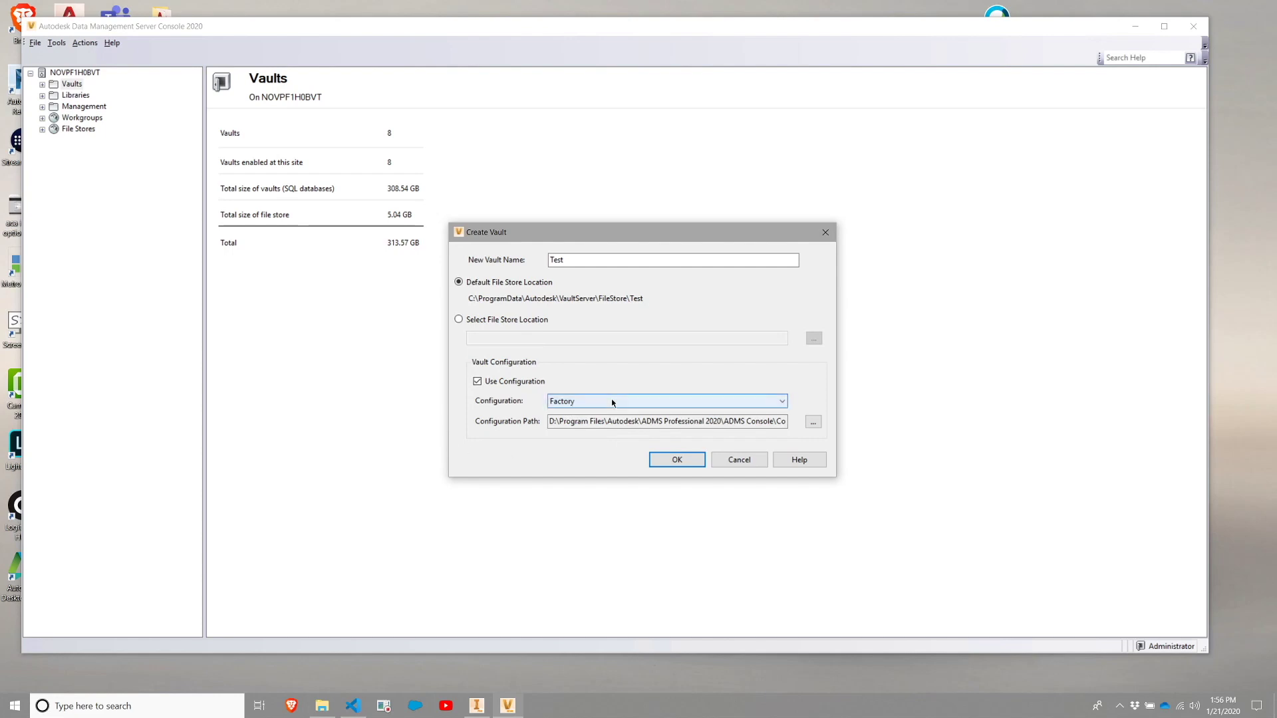
{"action": "left_click", "coordinate": [614, 423]}
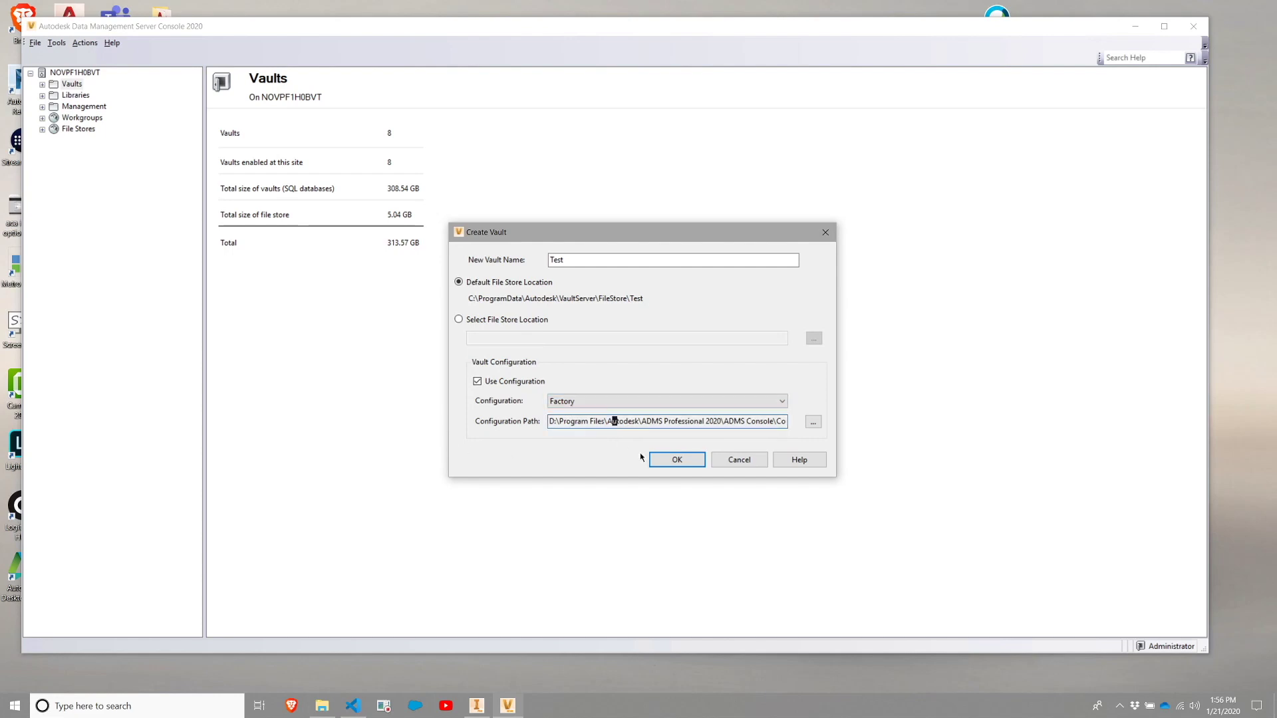
{"action": "left_click", "coordinate": [746, 423]}
{"action": "key", "text": "End"}
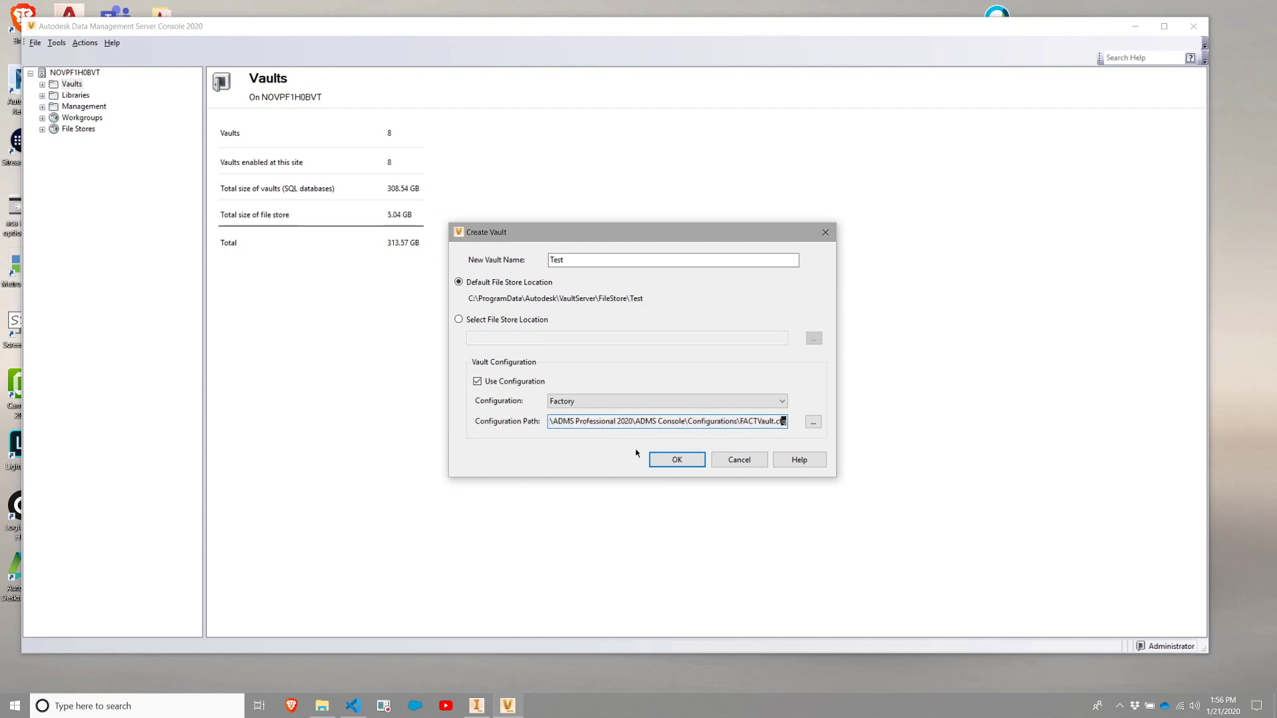
{"action": "left_click", "coordinate": [579, 421]}
{"action": "key", "text": "Home"}
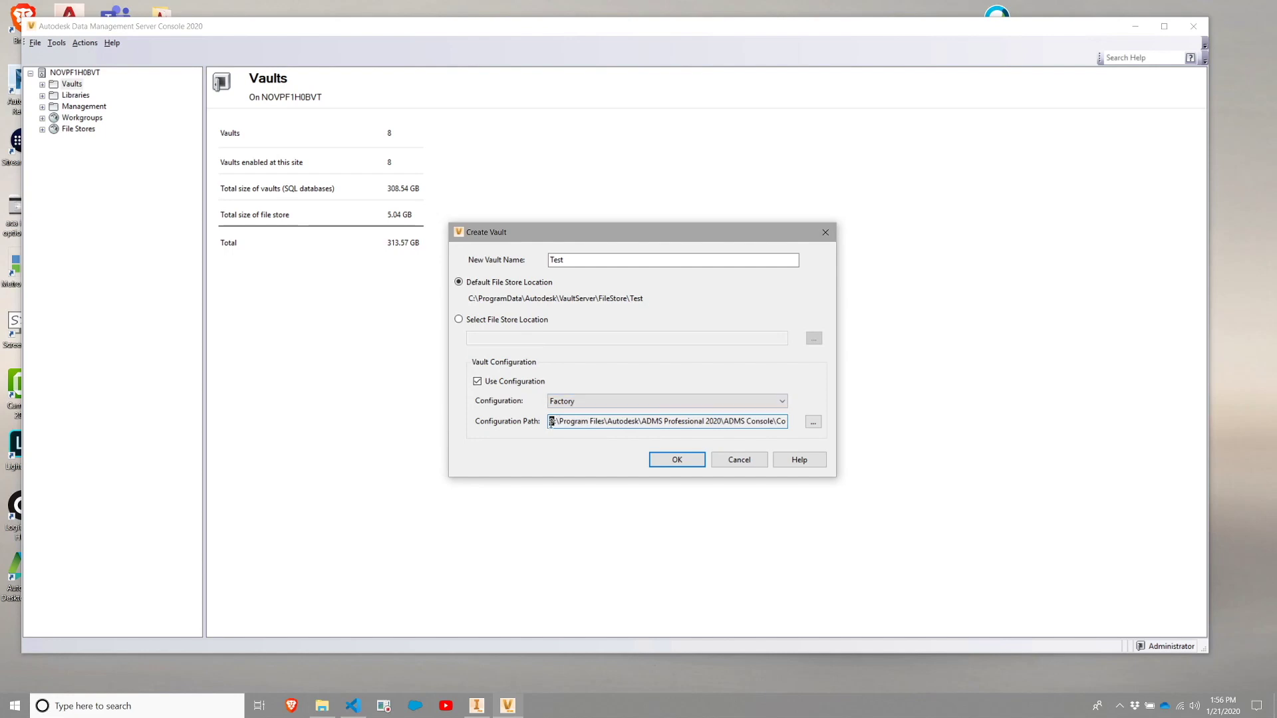
{"action": "left_click_drag", "start_coordinate": [552, 422], "coordinate": [556, 423]}
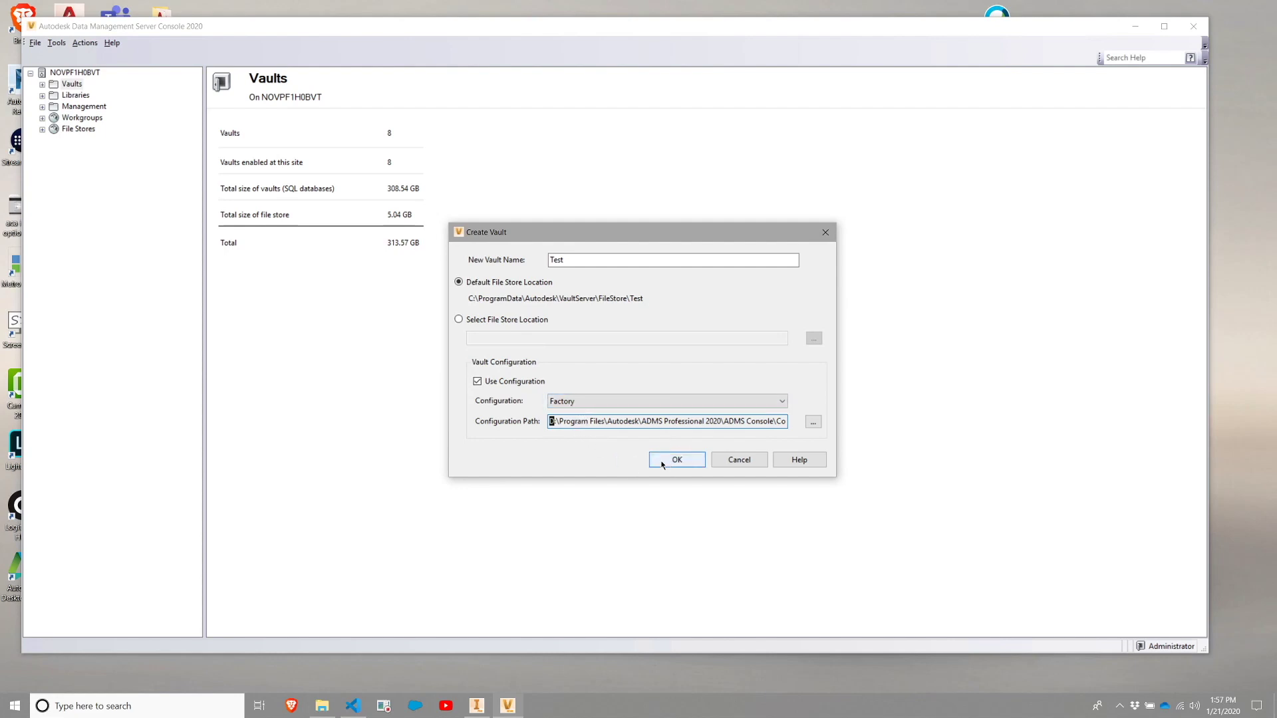
{"action": "left_click", "coordinate": [596, 422]}
{"action": "key", "text": "End"}
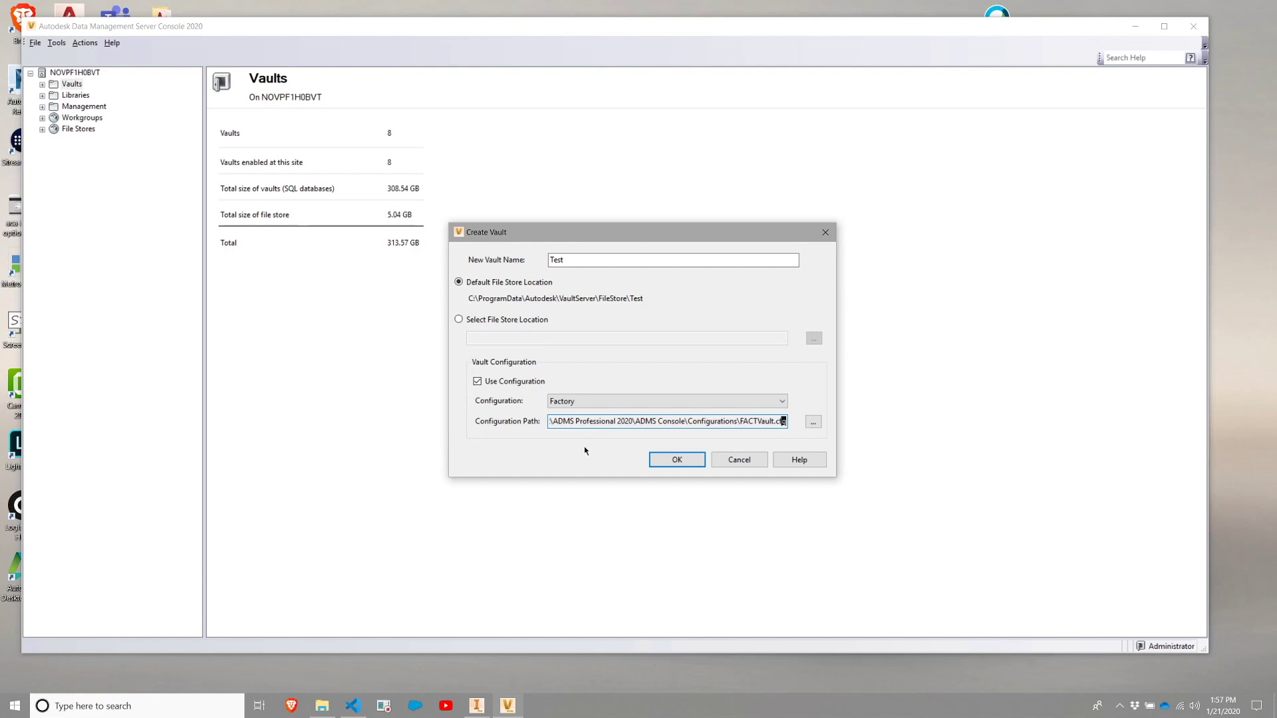
{"action": "left_click", "coordinate": [661, 461]}
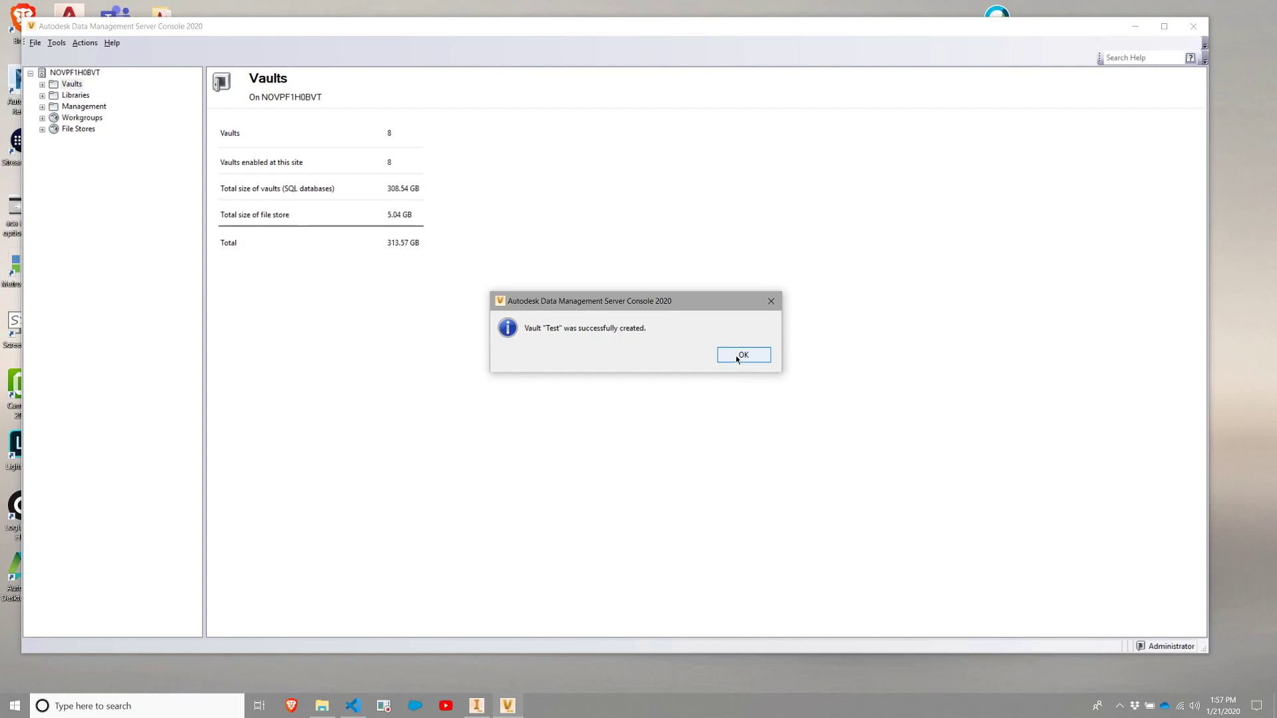
Acknowledge the 'Test' vault-created message and minimize the server console.
{"action": "left_click", "coordinate": [739, 356]}
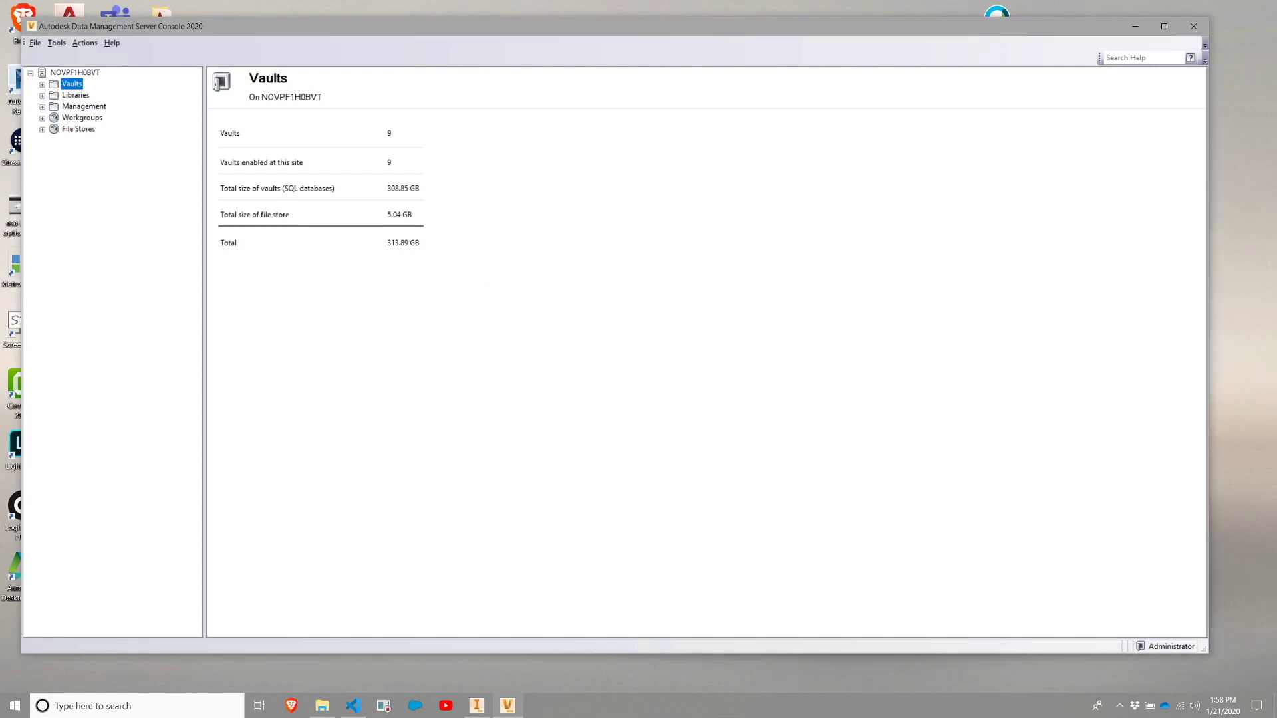
{"action": "left_click", "coordinate": [1133, 29]}
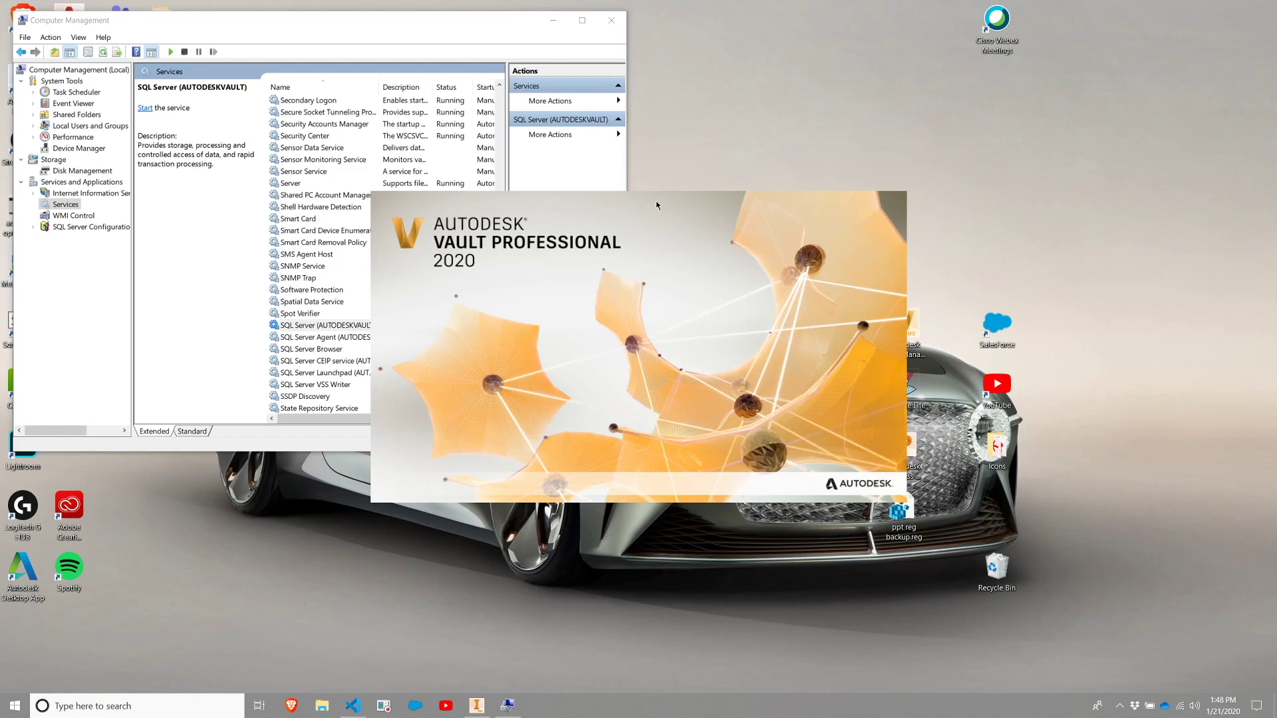
Select SQL Server (AUTODESKVAULT) in Services and widen the Name column to show full names.
{"action": "left_click", "coordinate": [569, 174]}
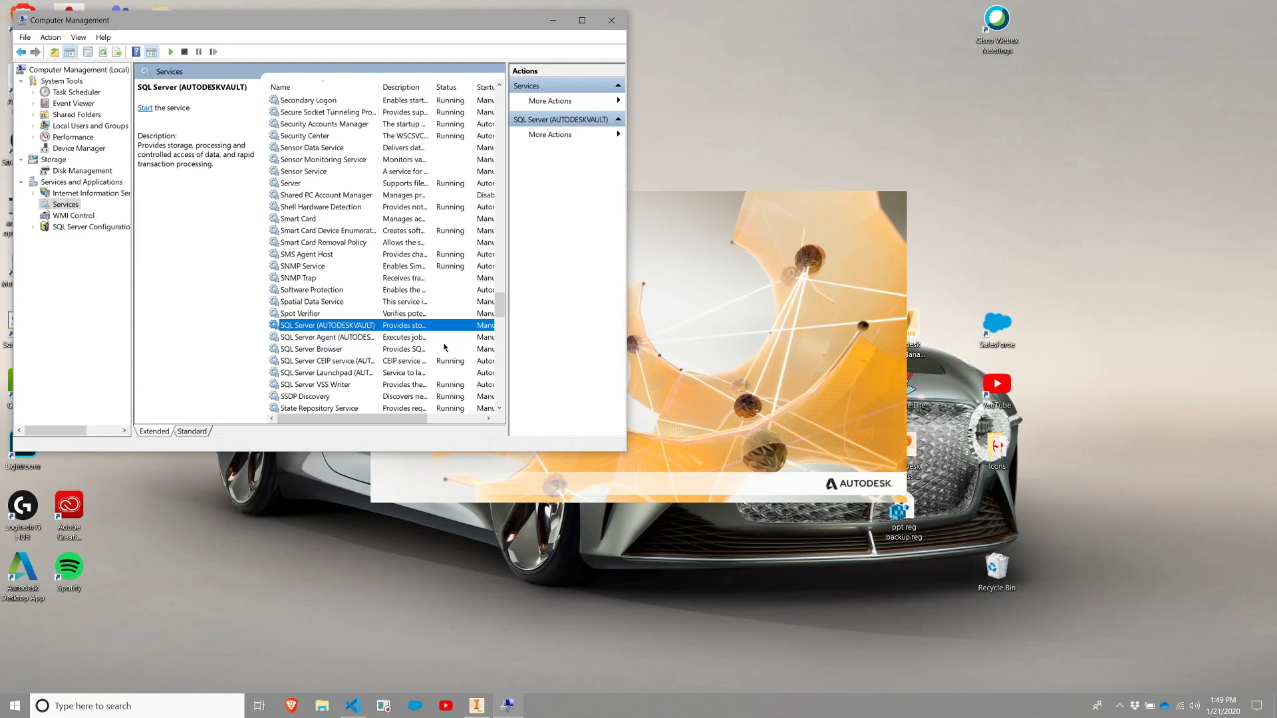
{"action": "left_click_drag", "start_coordinate": [379, 87], "coordinate": [439, 88]}
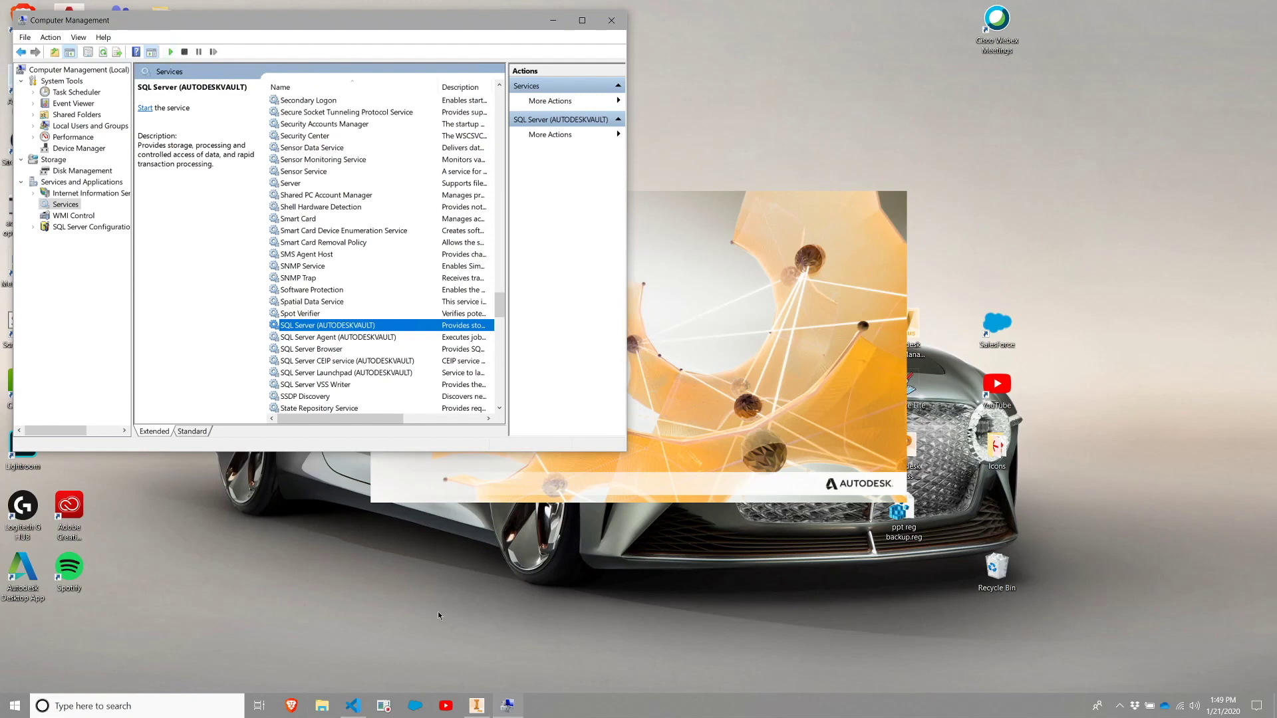
End the Data Management Server Console task in Task Manager and start SQL Server (AUTODESKVAULT).
{"action": "right_click", "coordinate": [582, 709]}
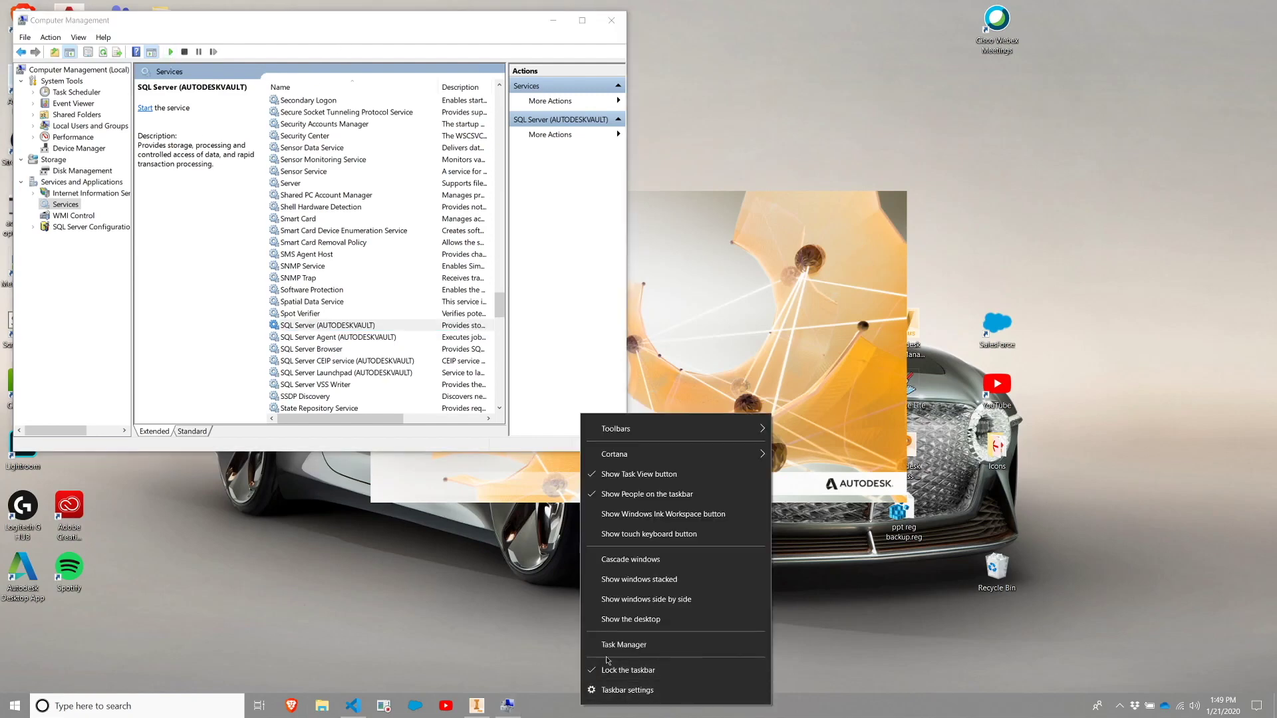
{"action": "left_click", "coordinate": [615, 645]}
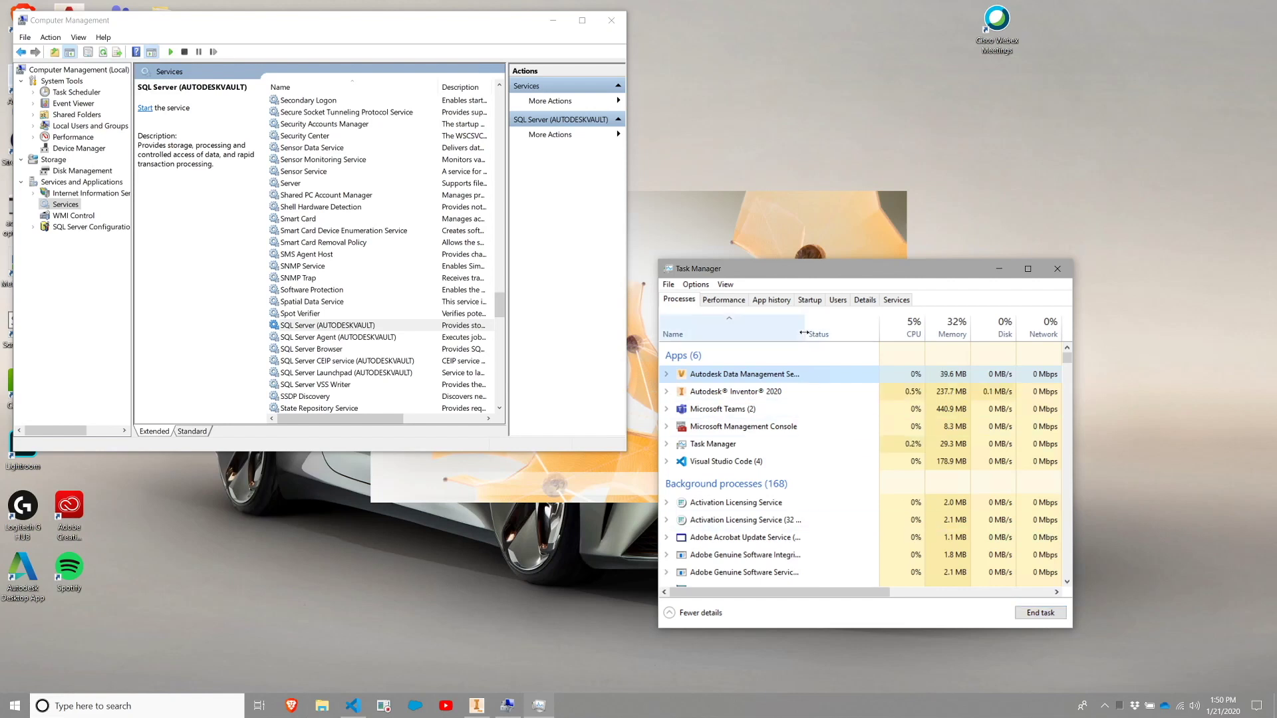
{"action": "left_click_drag", "start_coordinate": [805, 332], "coordinate": [891, 333]}
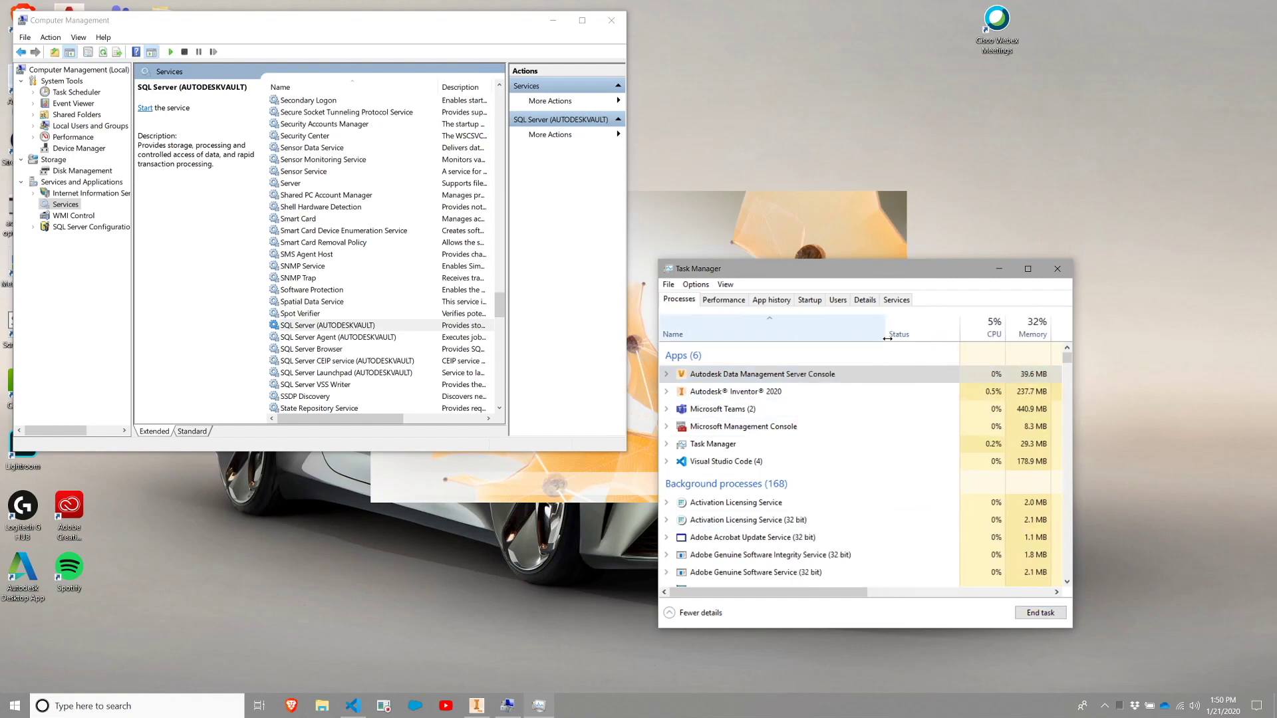
{"action": "left_click", "coordinate": [1029, 613]}
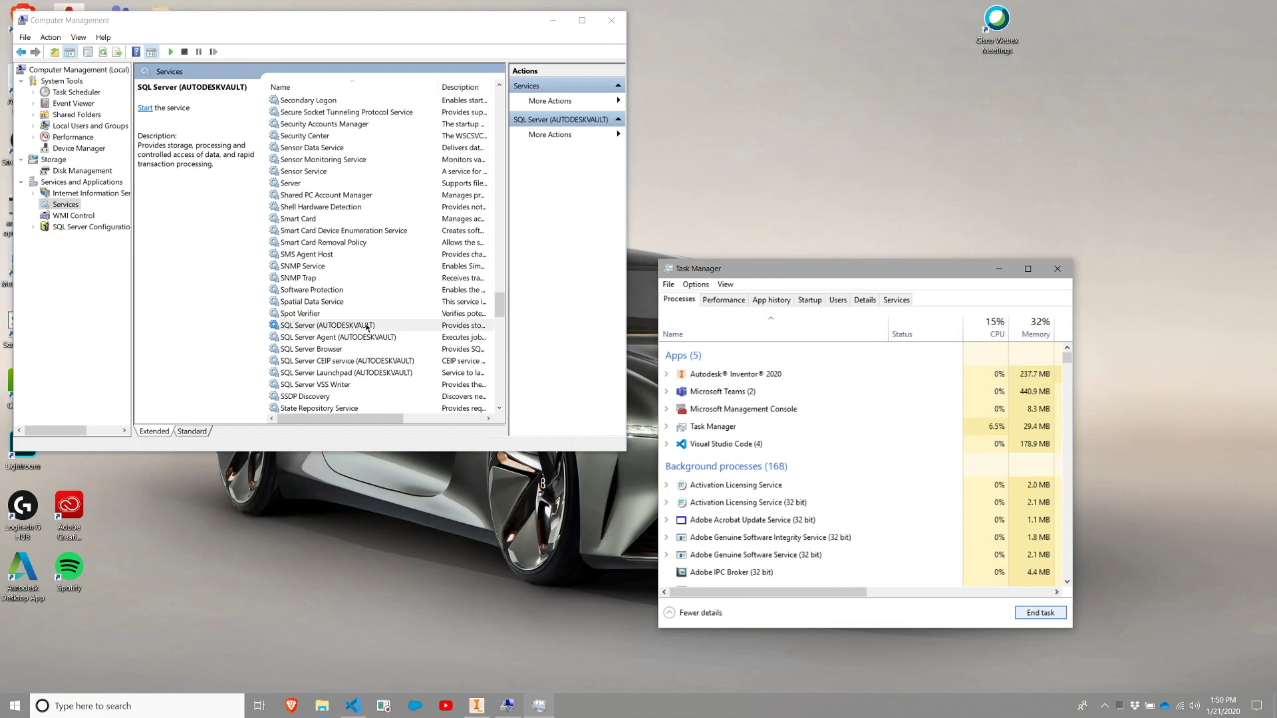
{"action": "left_click", "coordinate": [562, 226]}
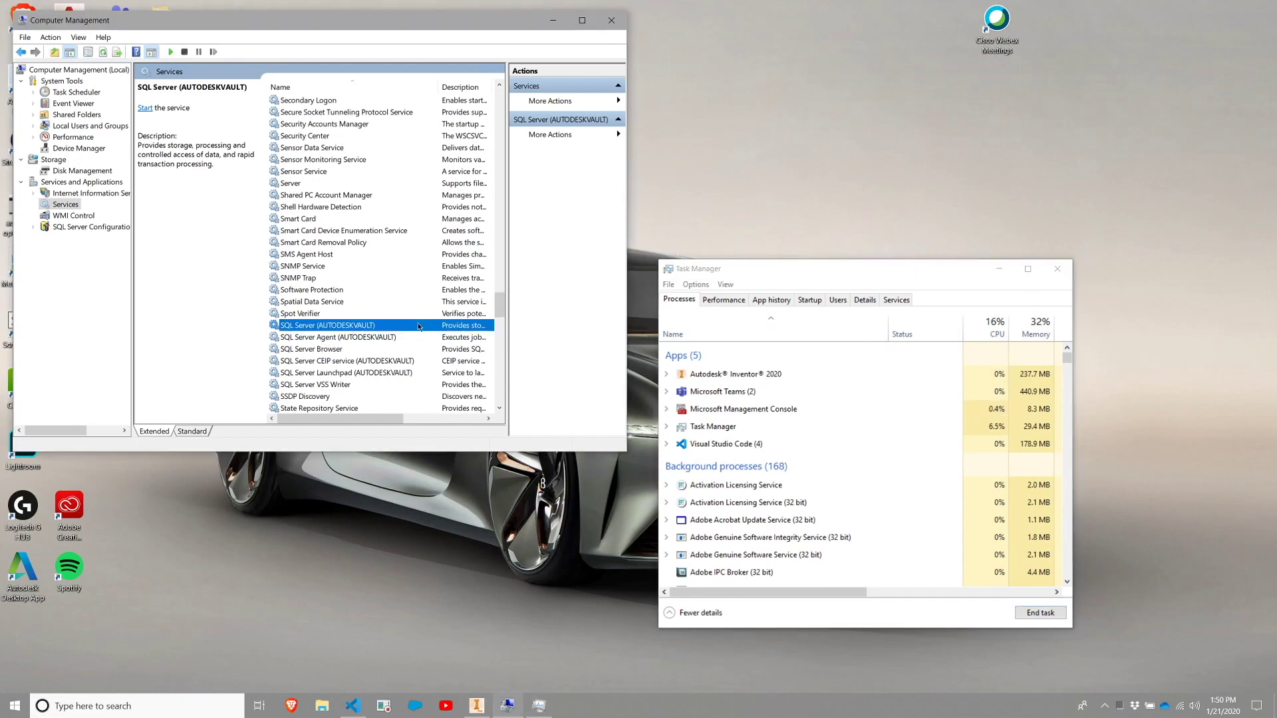
{"action": "left_click", "coordinate": [169, 52]}
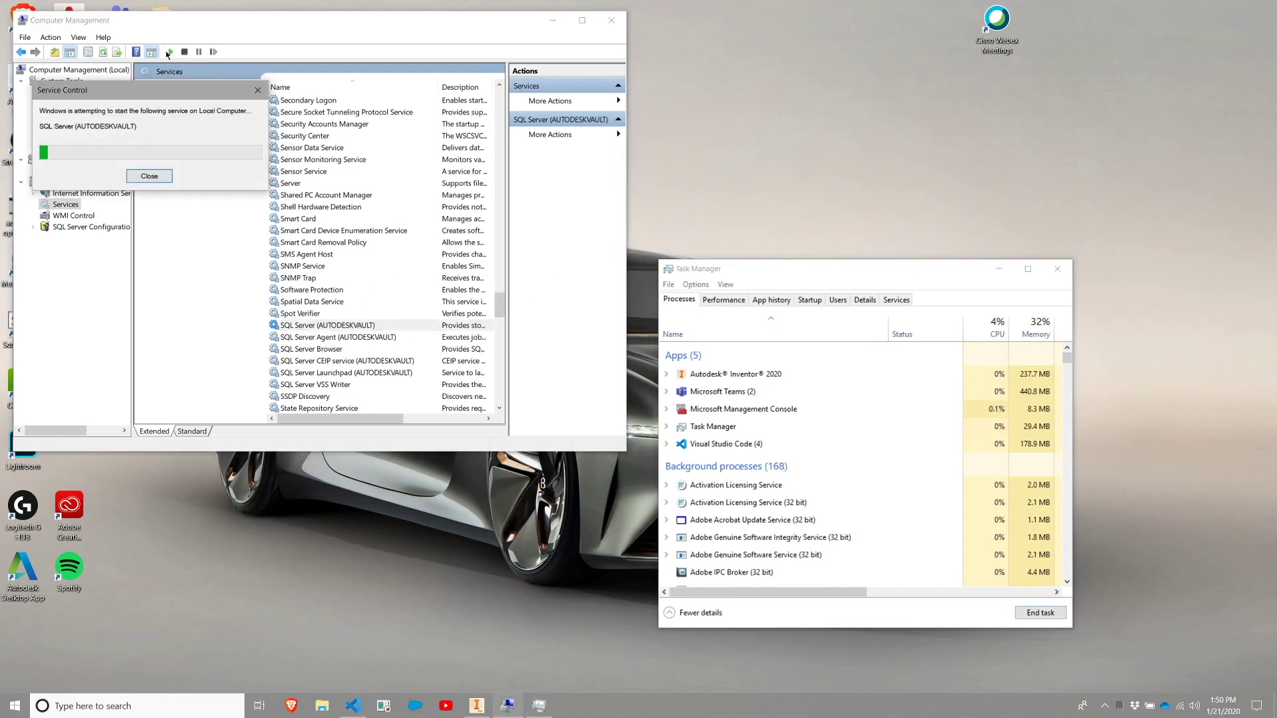
Start the SQL Server Agent (AUTODESKVAULT) and SQL Server Browser services, then recheck SQL Server (AUTODESKVAULT).
{"action": "left_click", "coordinate": [326, 337]}
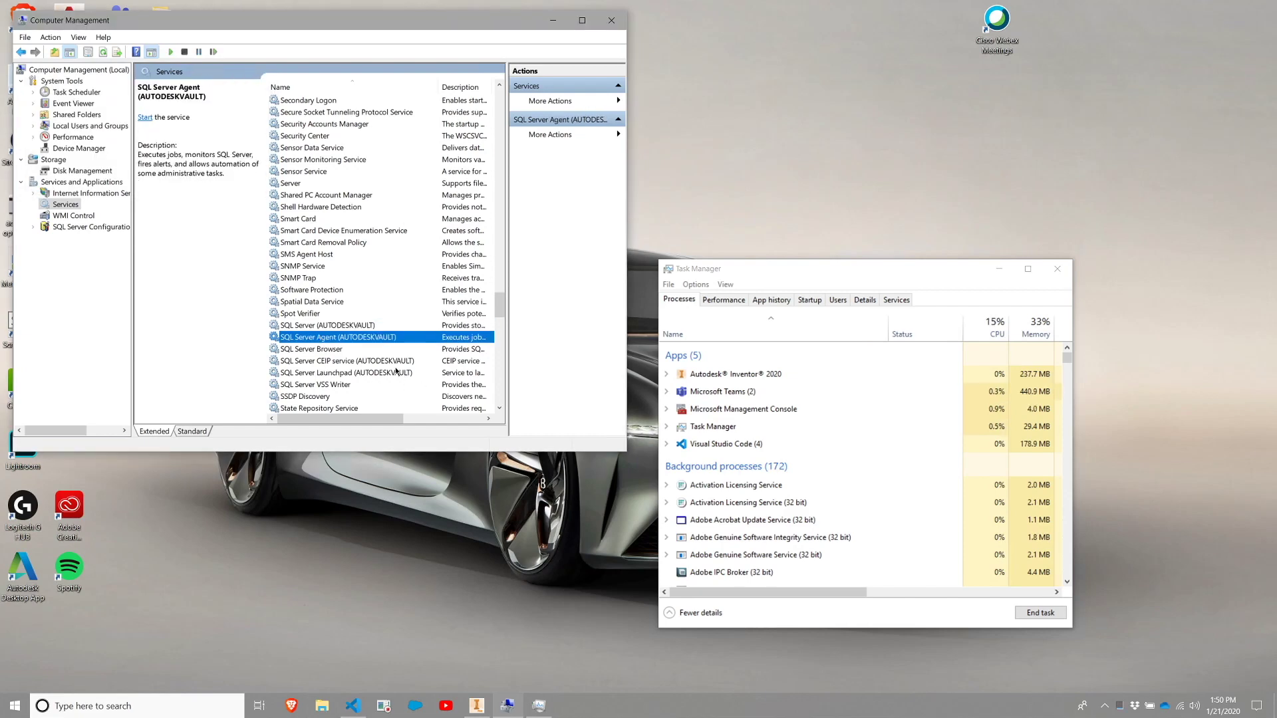
{"action": "left_click", "coordinate": [170, 52]}
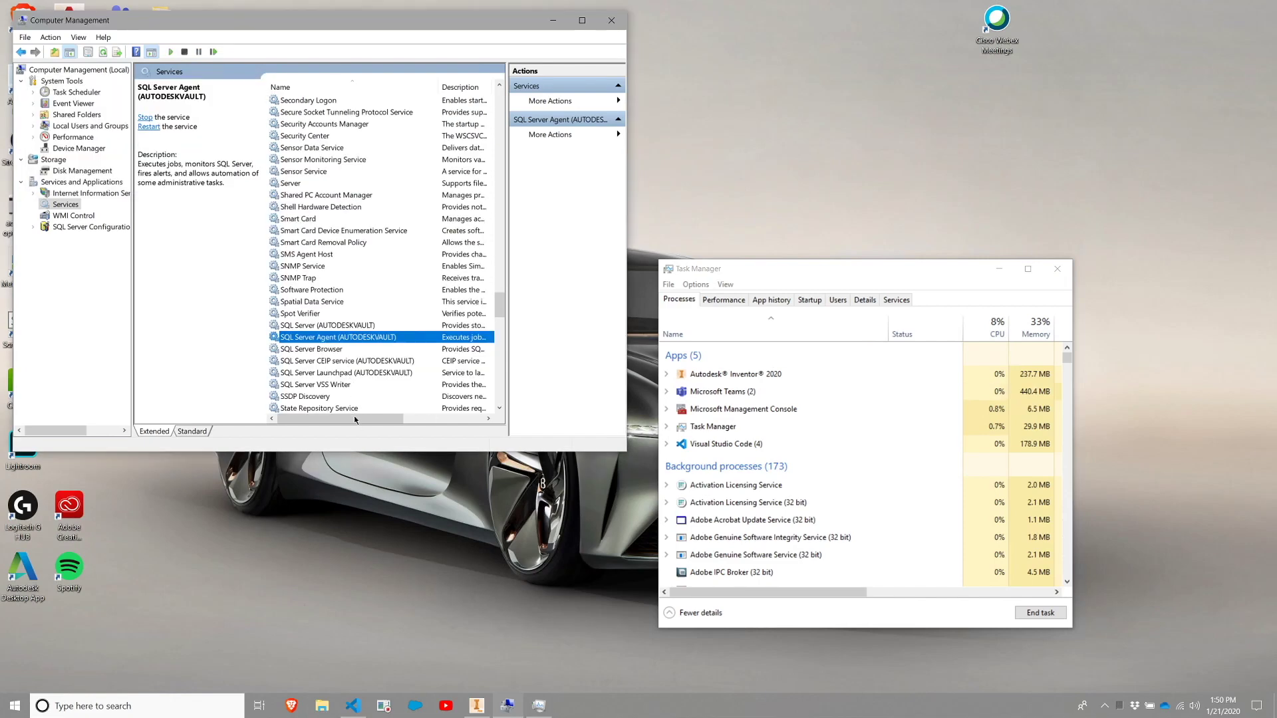
{"action": "left_click_drag", "start_coordinate": [354, 417], "coordinate": [190, 434]}
{"action": "left_click", "coordinate": [312, 350]}
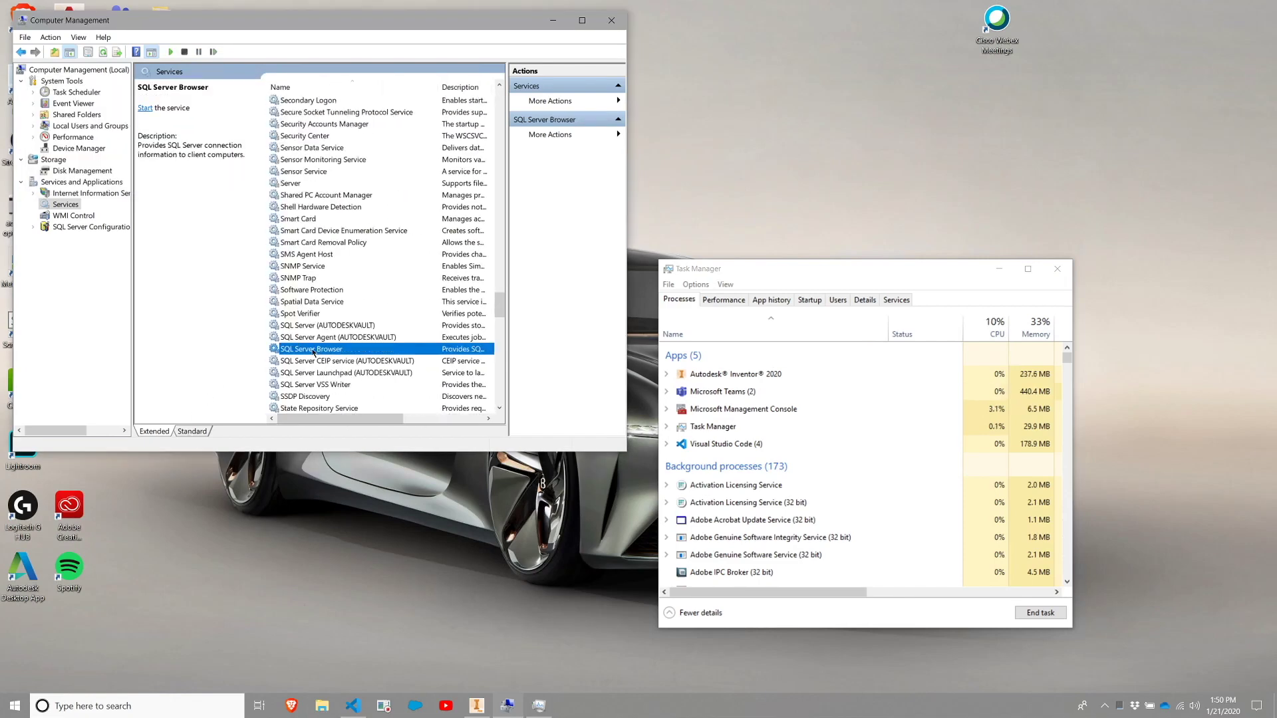
{"action": "left_click", "coordinate": [171, 52]}
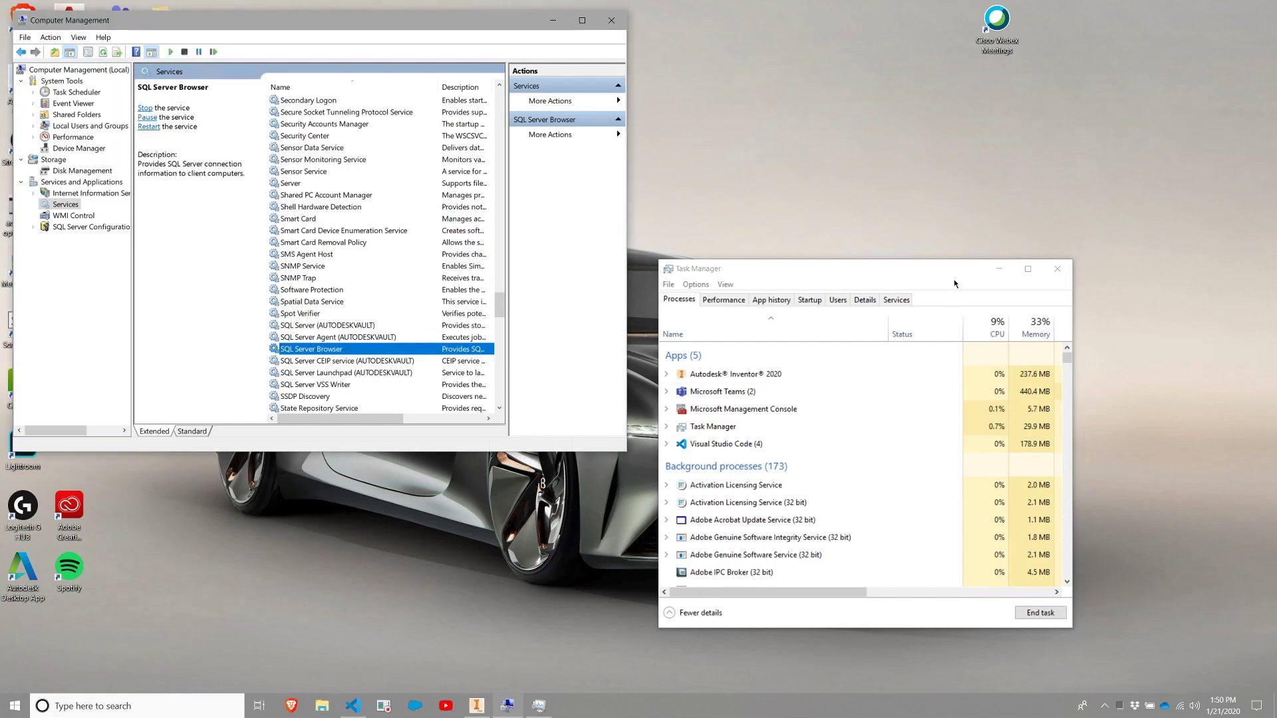
{"action": "left_click", "coordinate": [378, 327]}
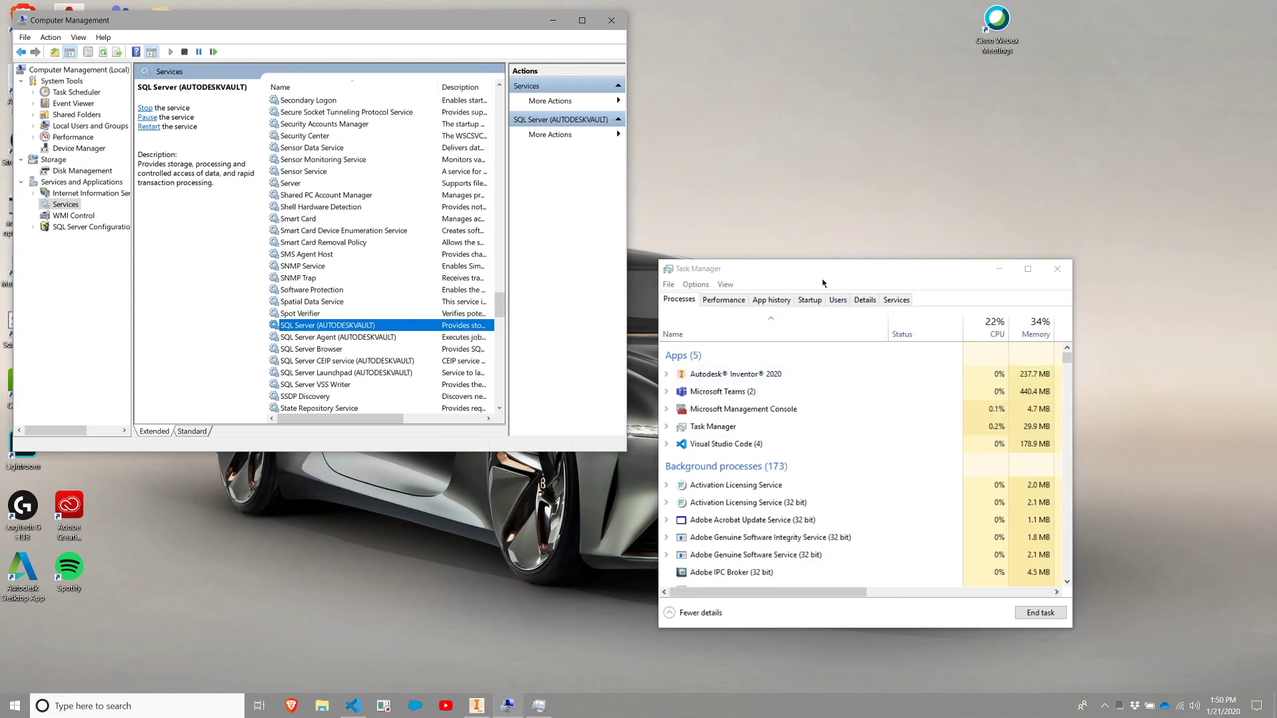
Search Start for 'cmd' and run Command Prompt as administrator, approving the UAC prompt.
{"action": "left_click", "coordinate": [16, 712]}
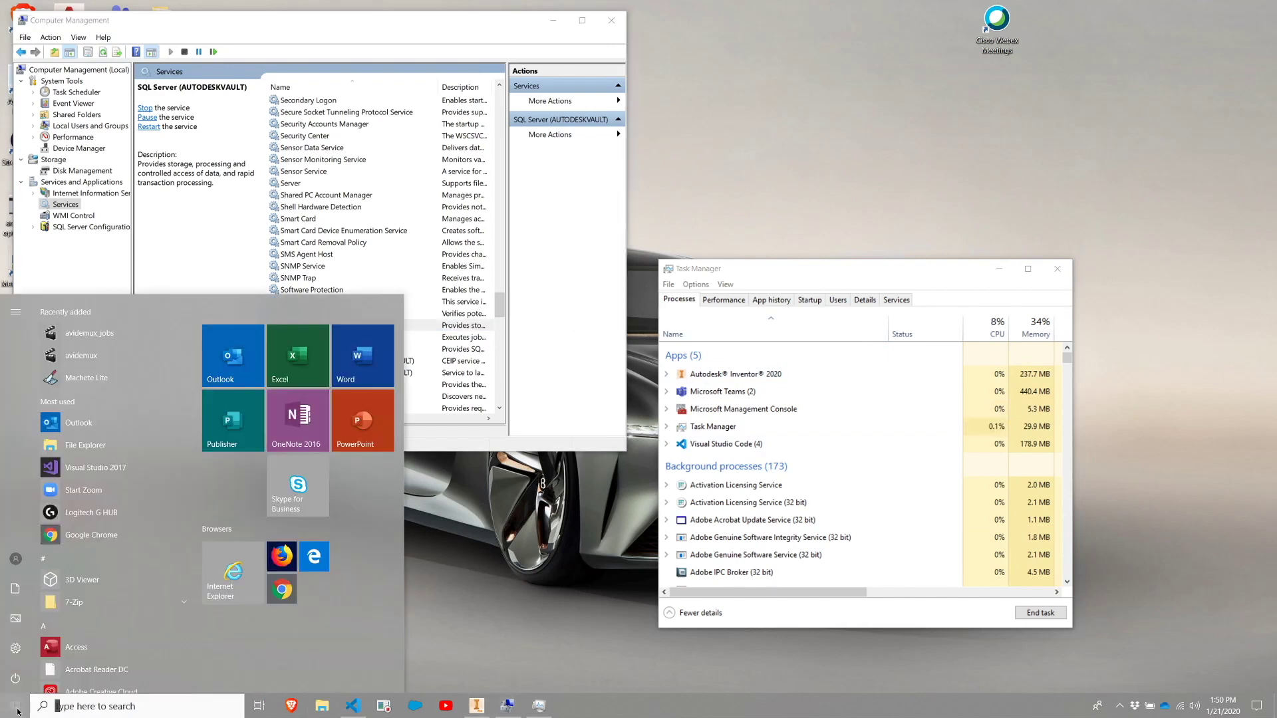
{"action": "type", "text": "cmd"}
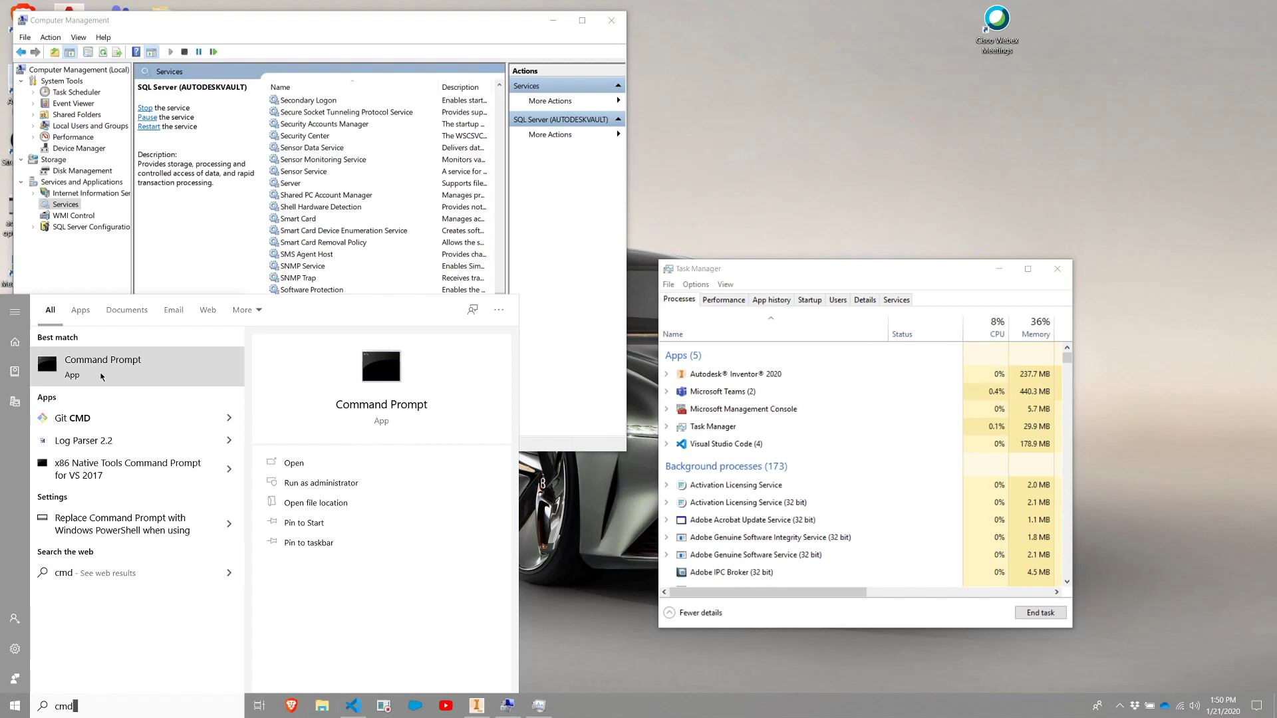
{"action": "right_click", "coordinate": [101, 377]}
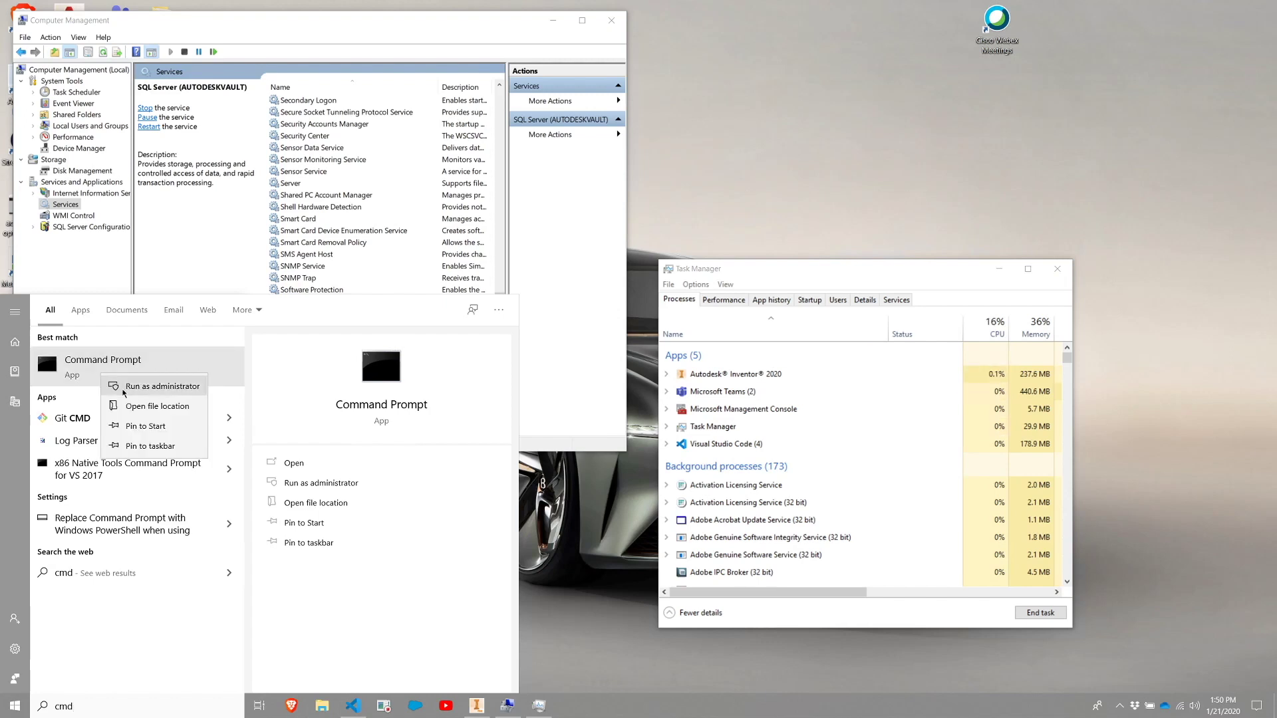
{"action": "left_click", "coordinate": [124, 392]}
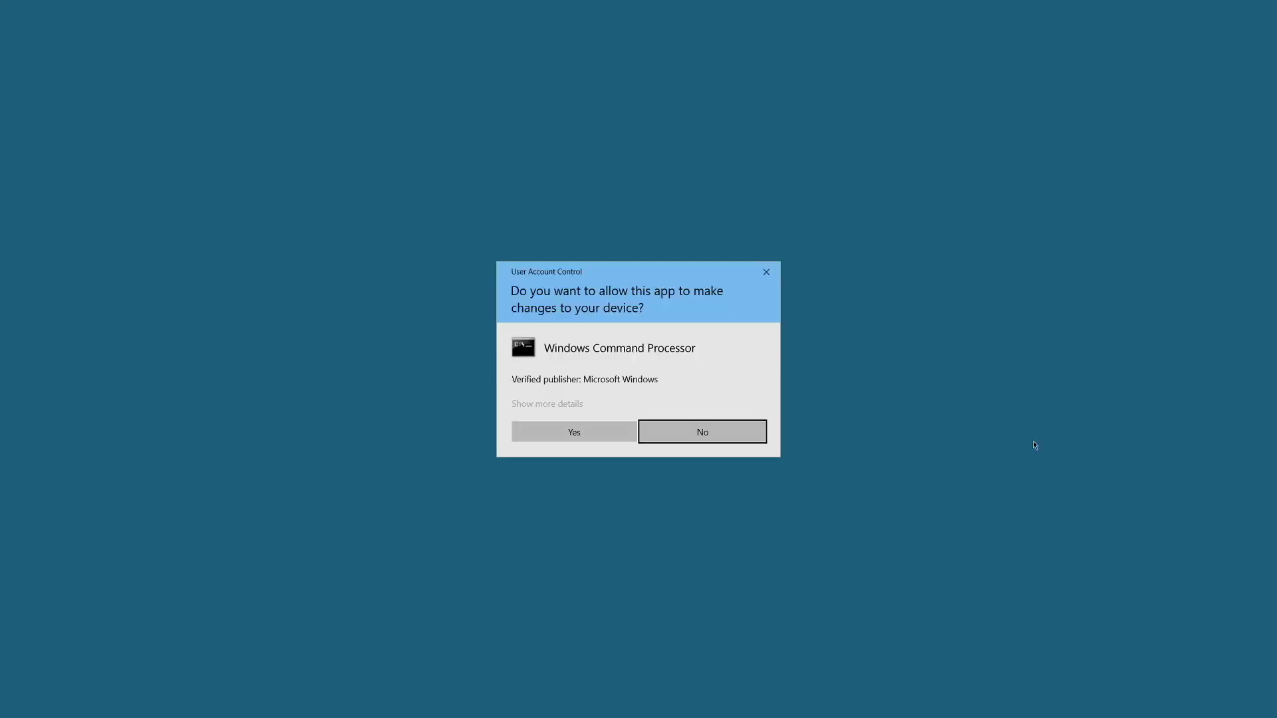
{"action": "left_click", "coordinate": [612, 433]}
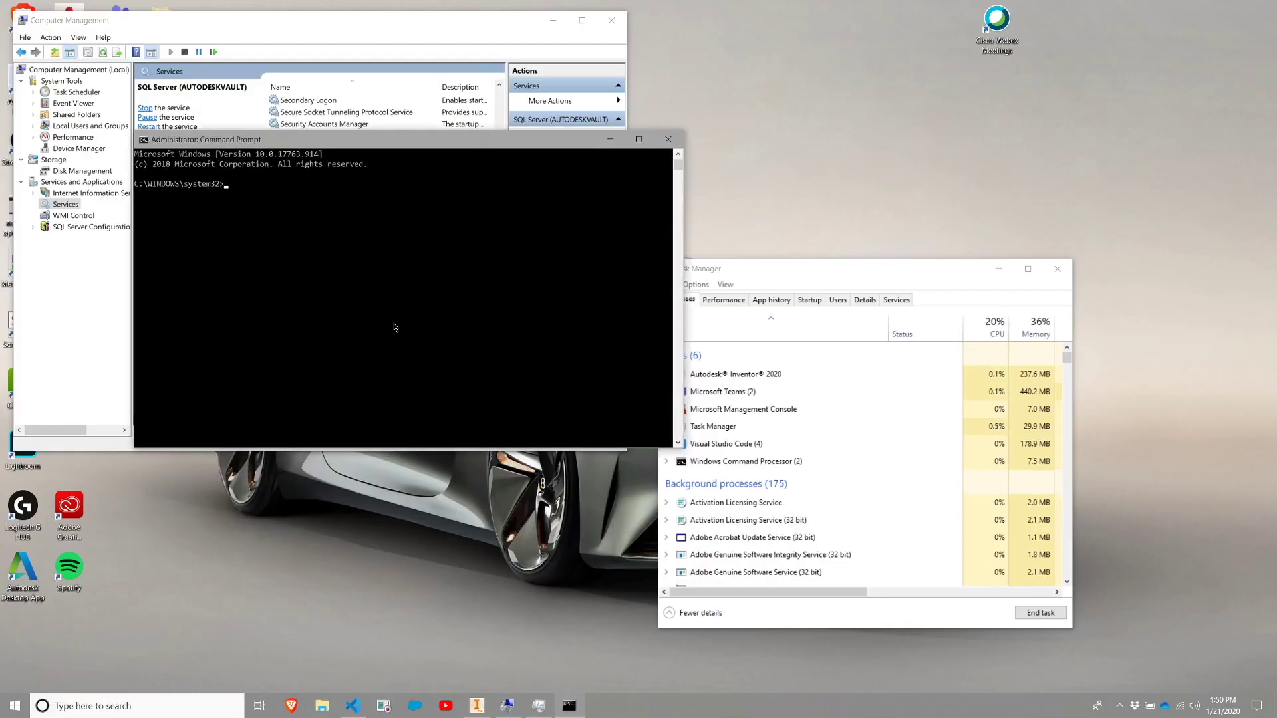
Run iisreset in Command Prompt to stop and restart the internet services.
{"action": "type", "text": "iisreset"}
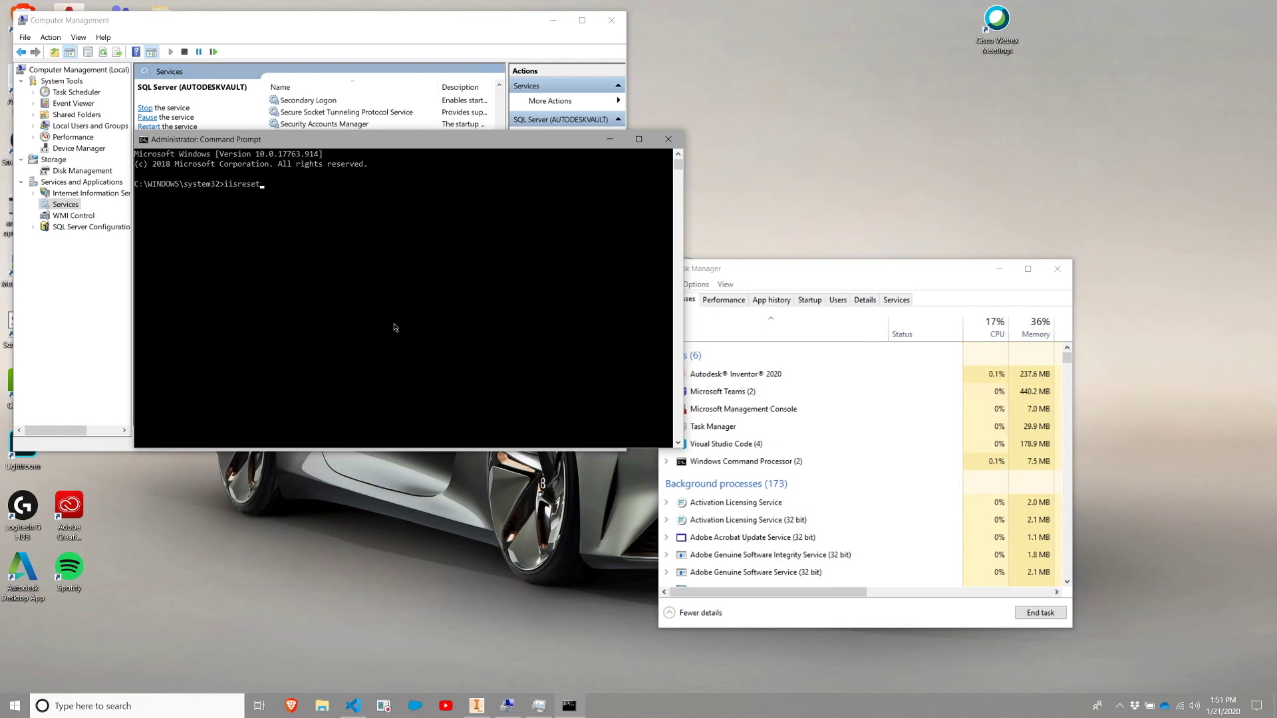
{"action": "key", "text": "Return"}
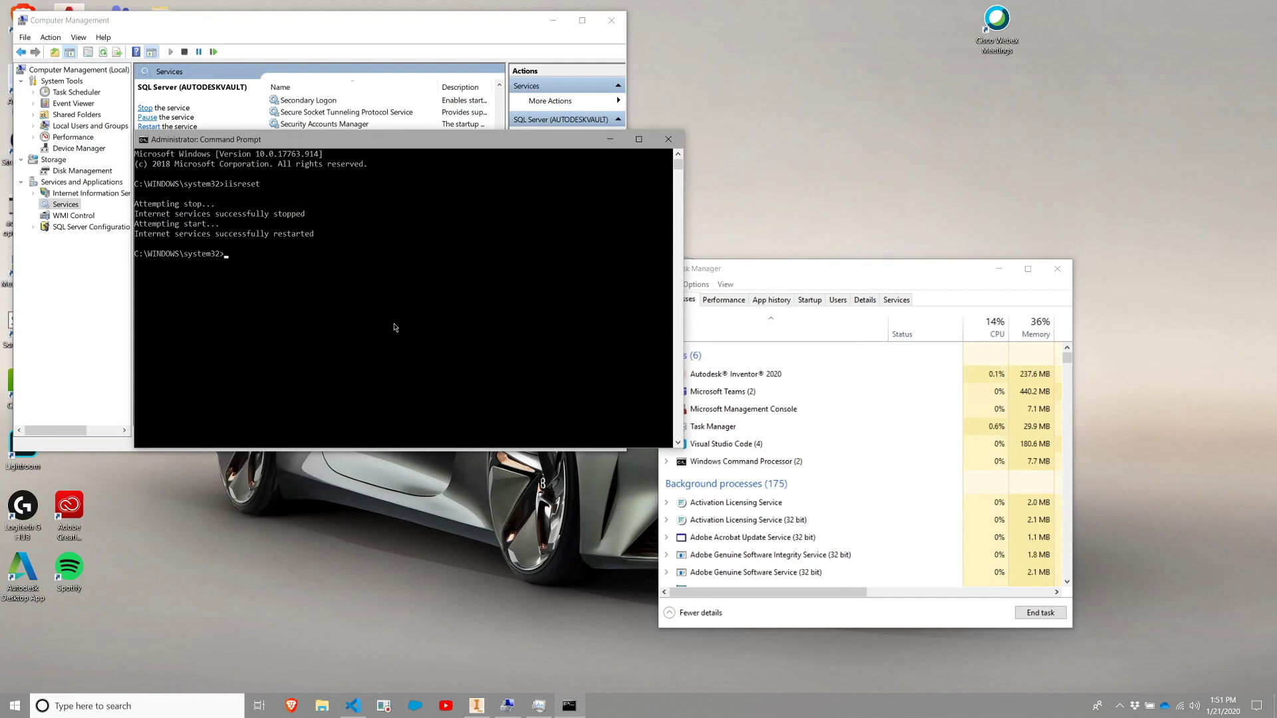
Stop IIS with iisreset /stop, then start it again with iisreset /start.
{"action": "type", "text": "iisreset /stop"}
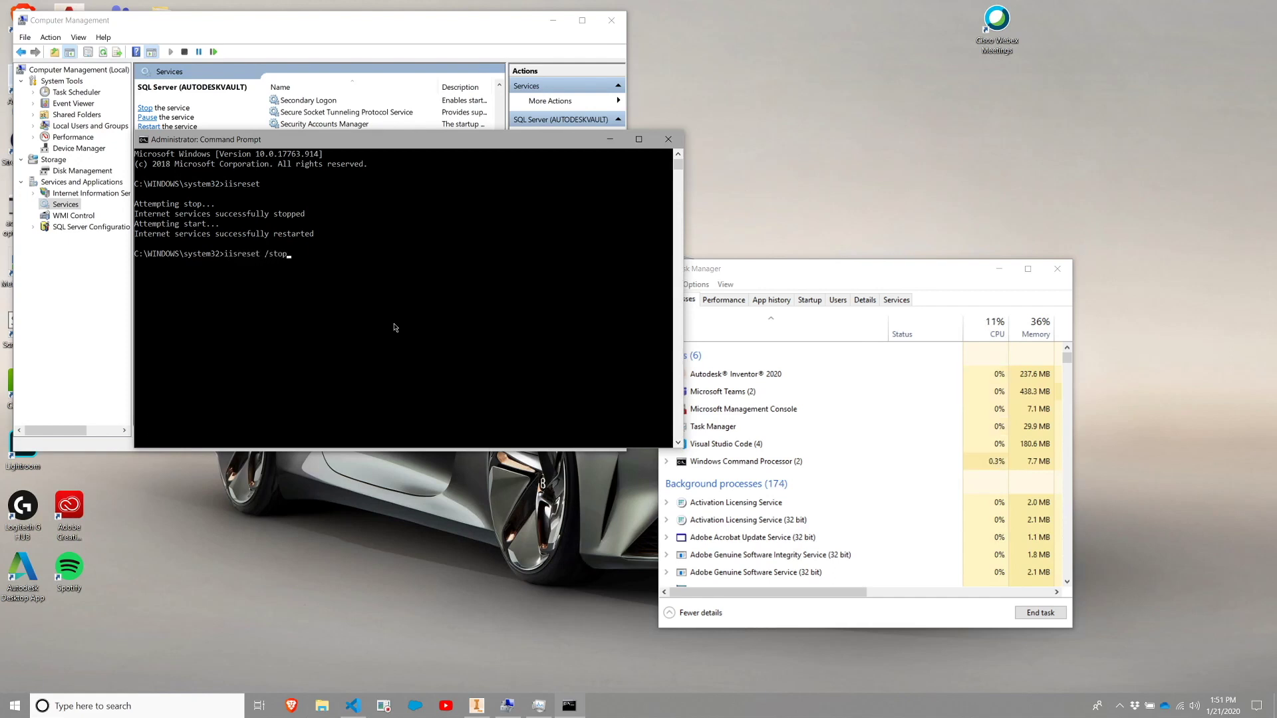
{"action": "key", "text": "Return"}
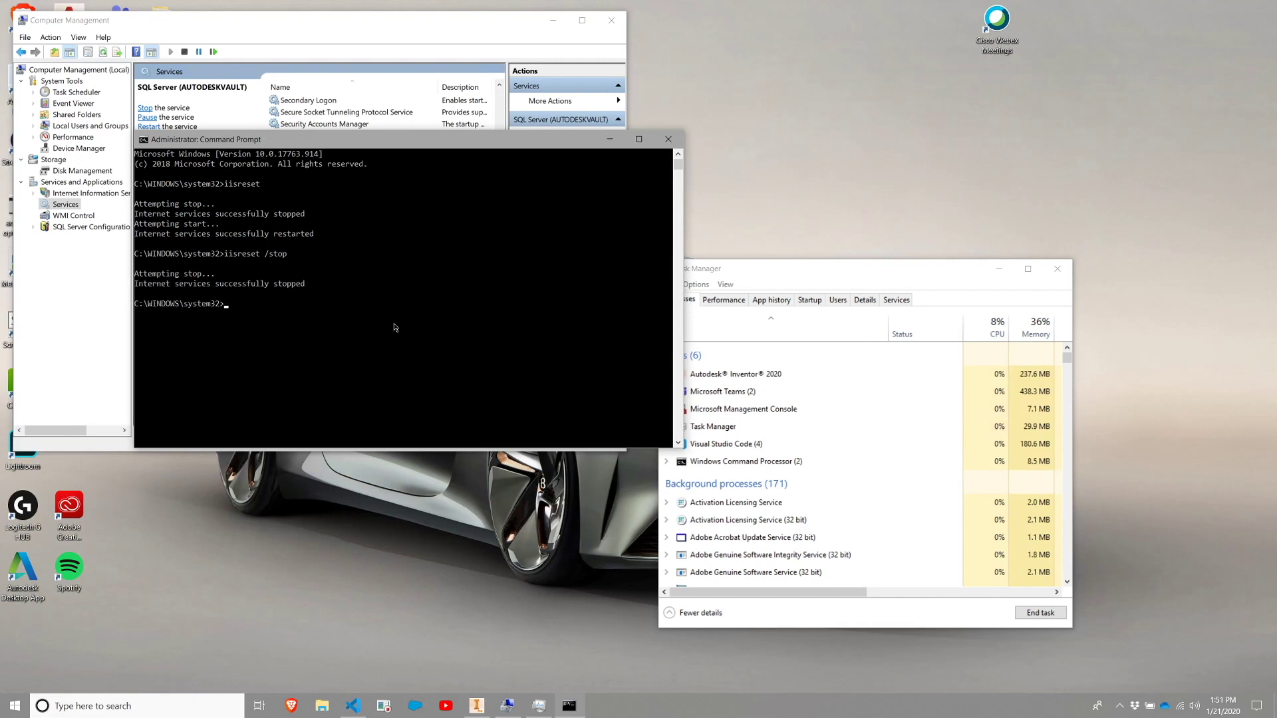
{"action": "key", "text": "Up"}
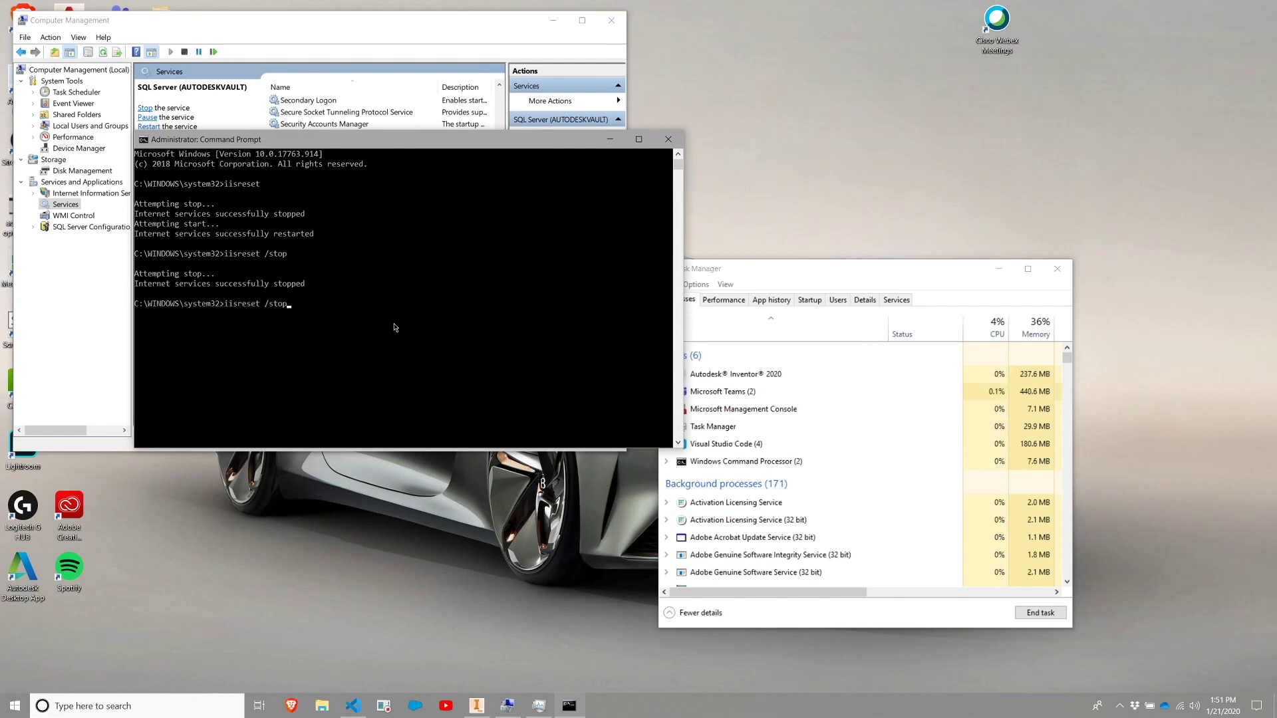
{"action": "key", "text": "BackSpace"}
{"action": "key", "text": "BackSpace"}
{"action": "key", "text": "BackSpace"}
{"action": "type", "text": "tart"}
{"action": "key", "text": "Return"}
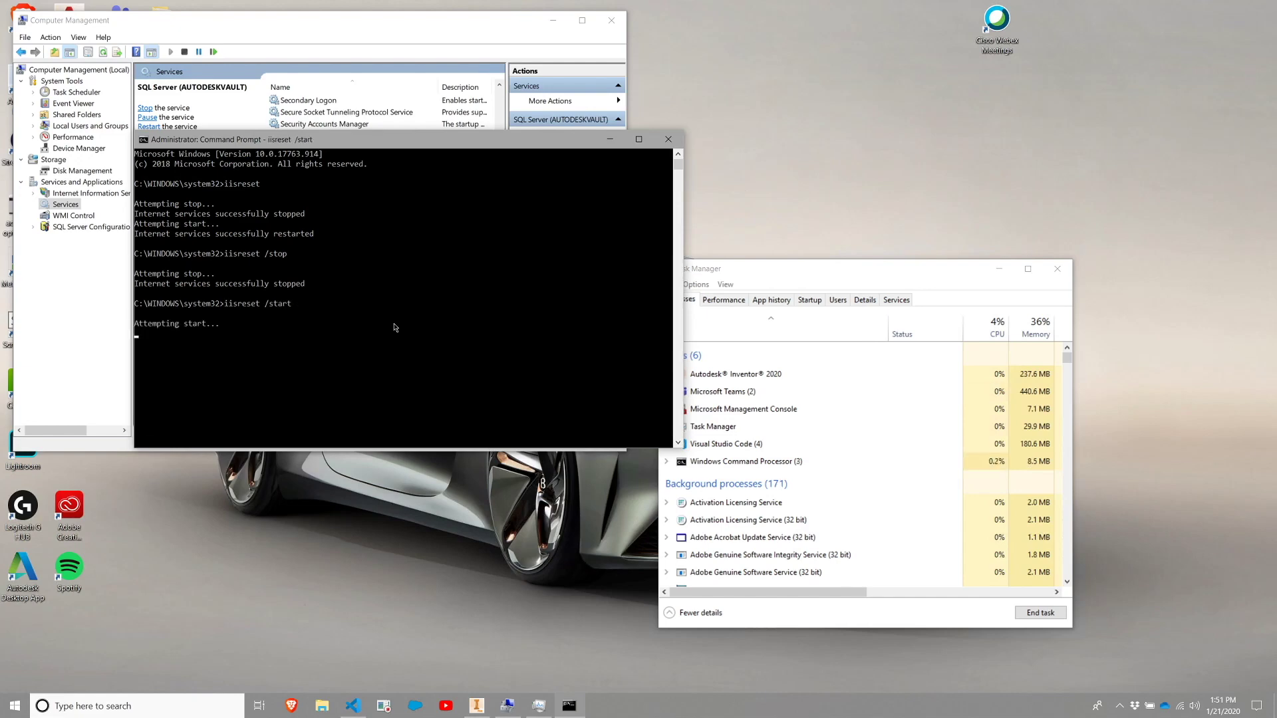